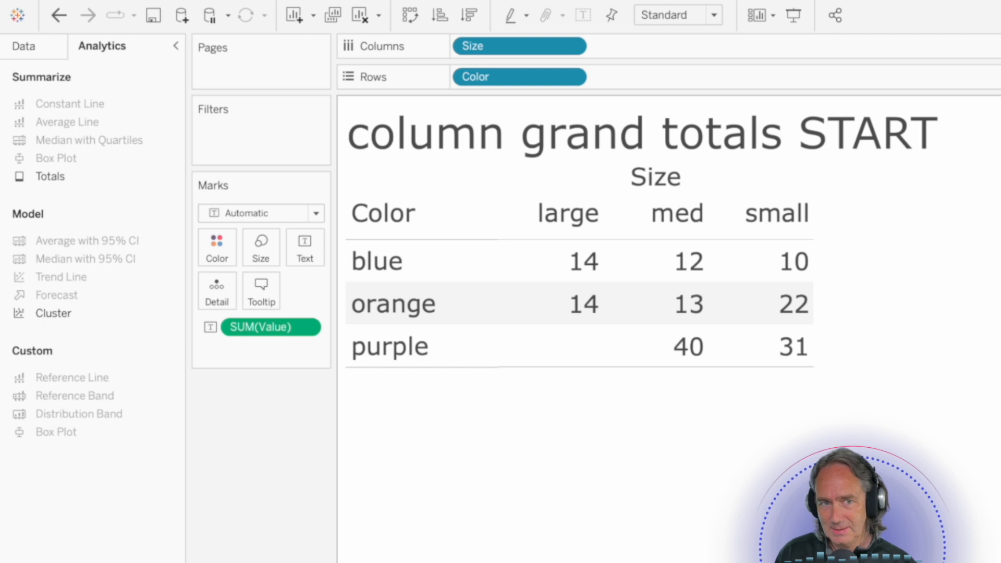
Add column grand totals to the Color by Size table on the column grand totals START worksheet.
{"action": "left_click", "coordinate": [52, 52]}
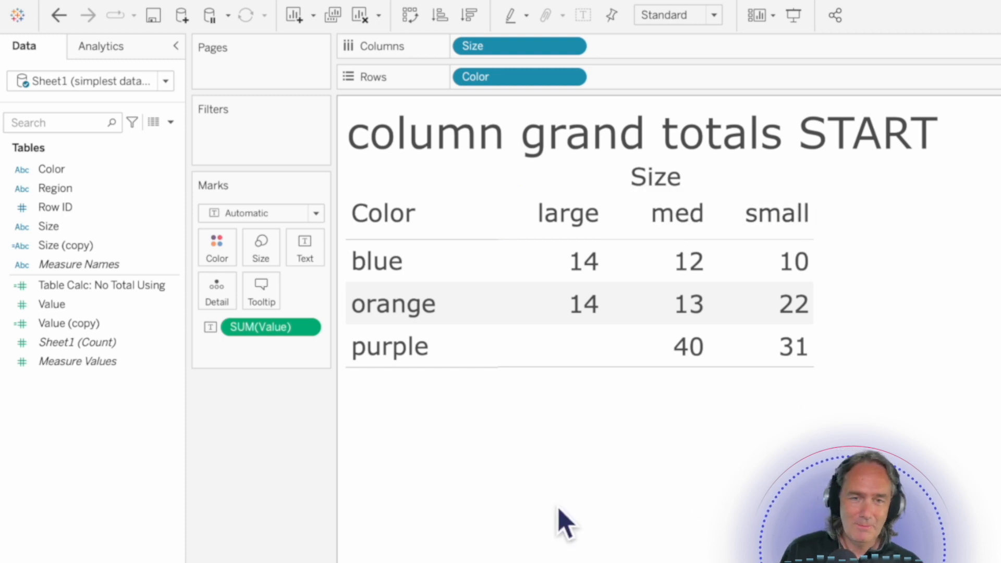
{"action": "left_click", "coordinate": [130, 54]}
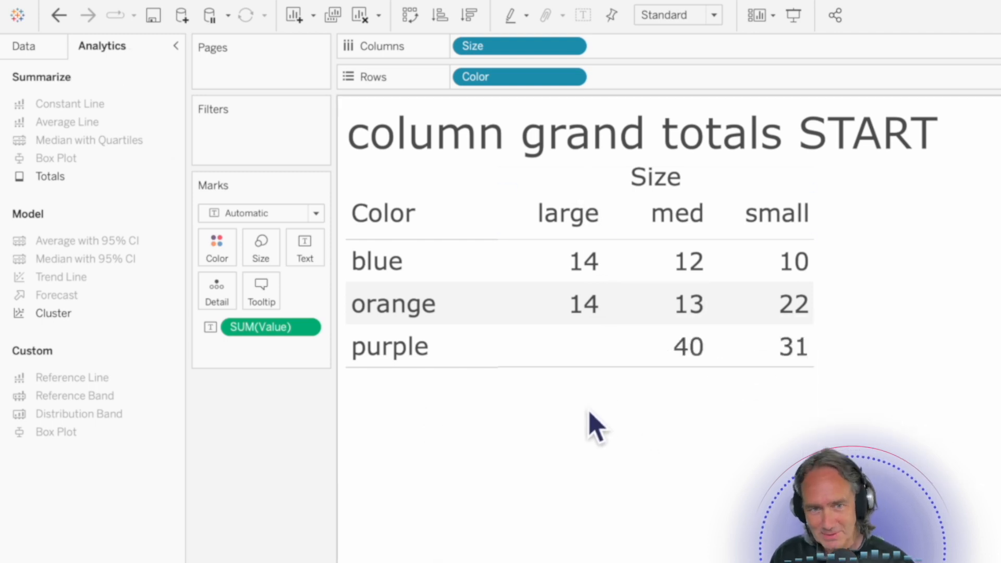
{"action": "left_click_drag", "start_coordinate": [63, 177], "coordinate": [581, 215]}
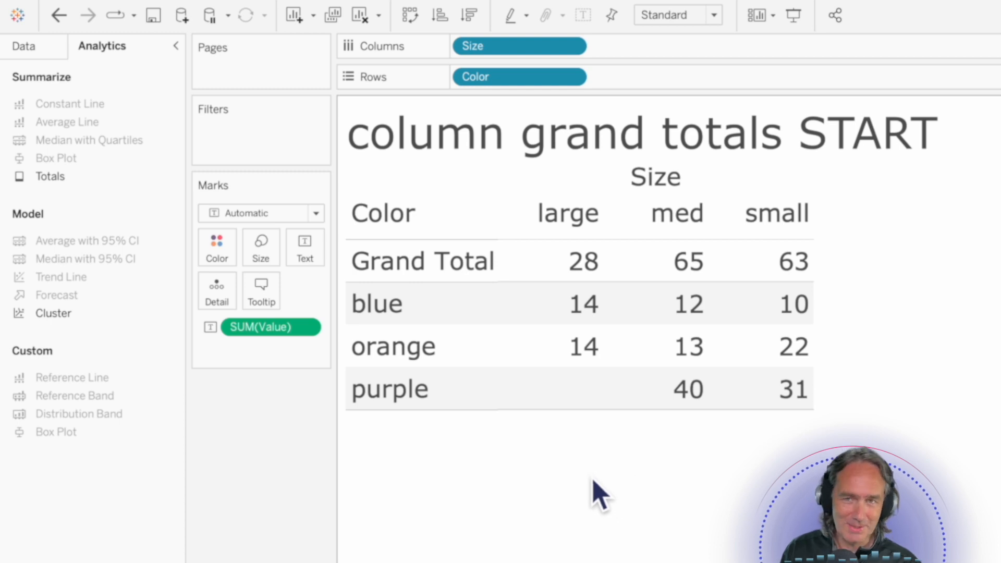
Turn off Column Totals to Top so the column grand totals sit at the bottom of the table.
{"action": "right_click", "coordinate": [272, 329]}
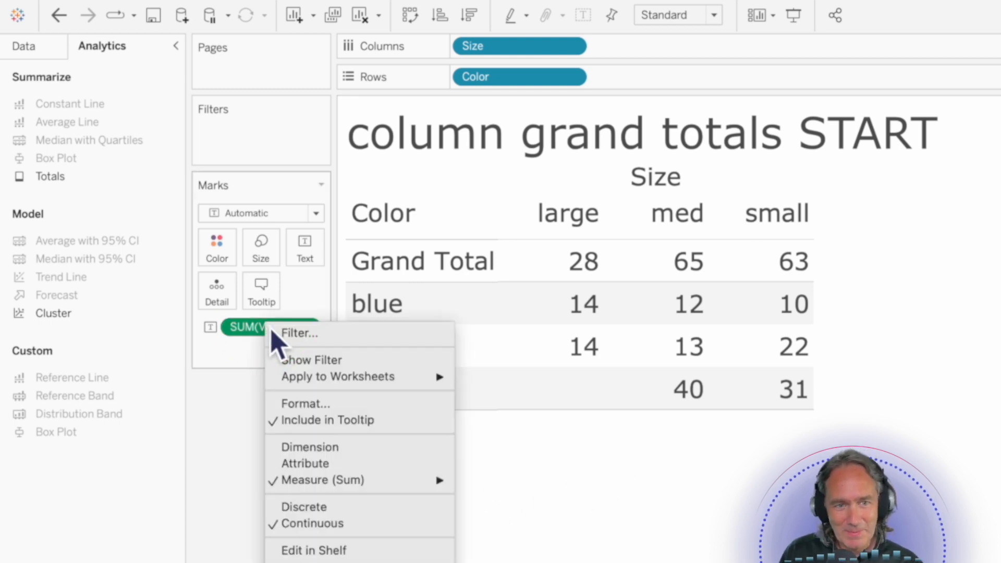
{"action": "left_click", "coordinate": [261, 332]}
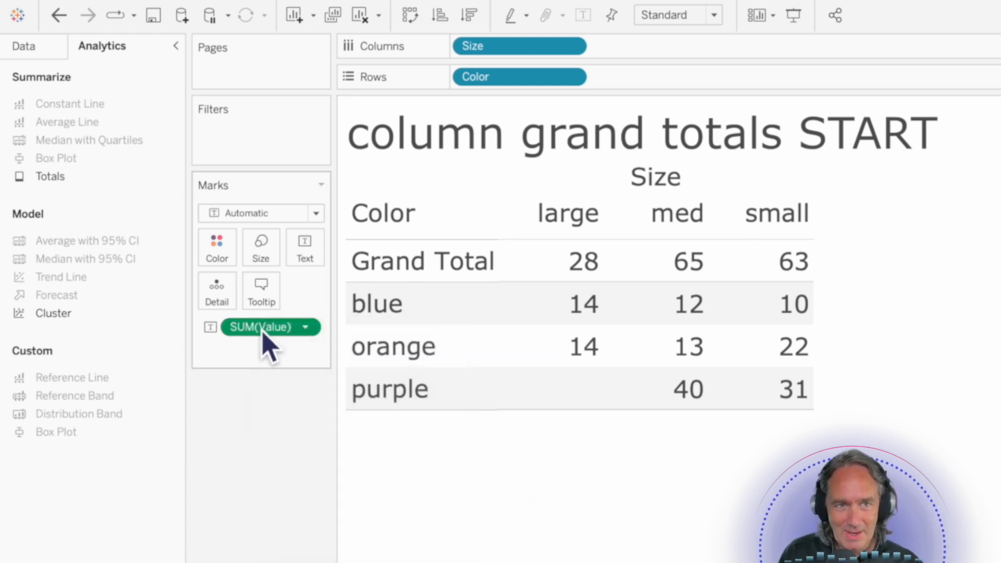
{"action": "mouse_move", "coordinate": [284, 10]}
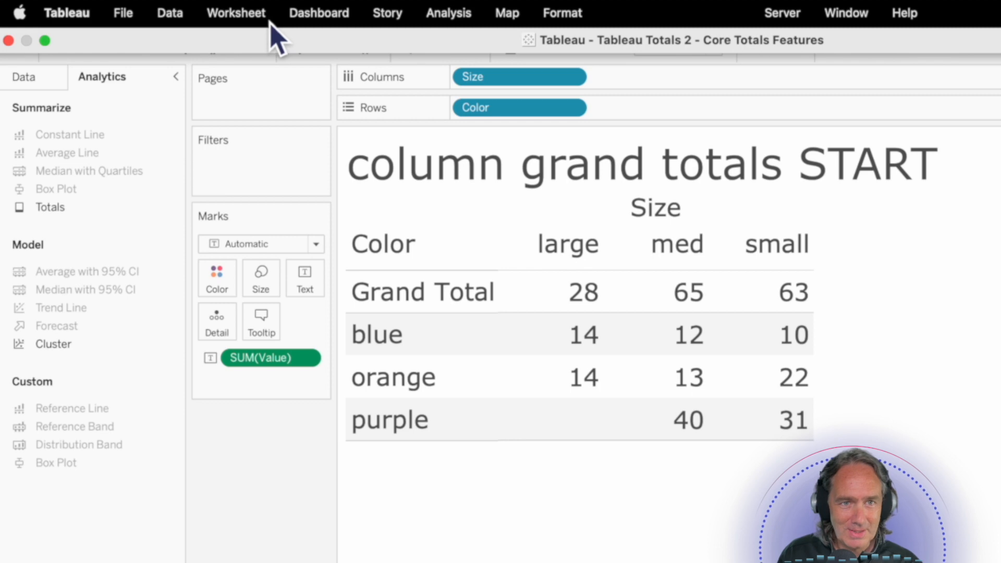
{"action": "left_click", "coordinate": [441, 11]}
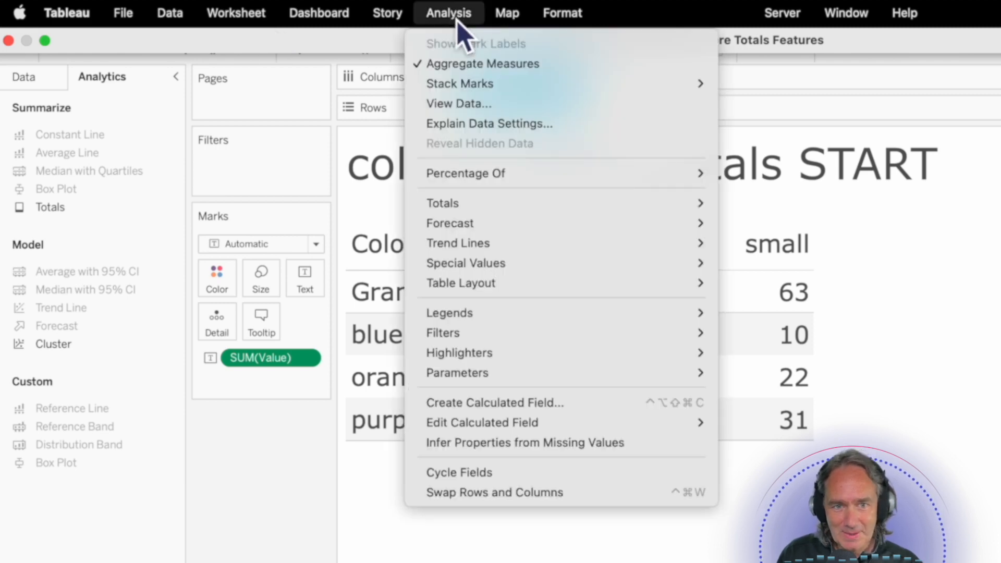
{"action": "mouse_move", "coordinate": [530, 211]}
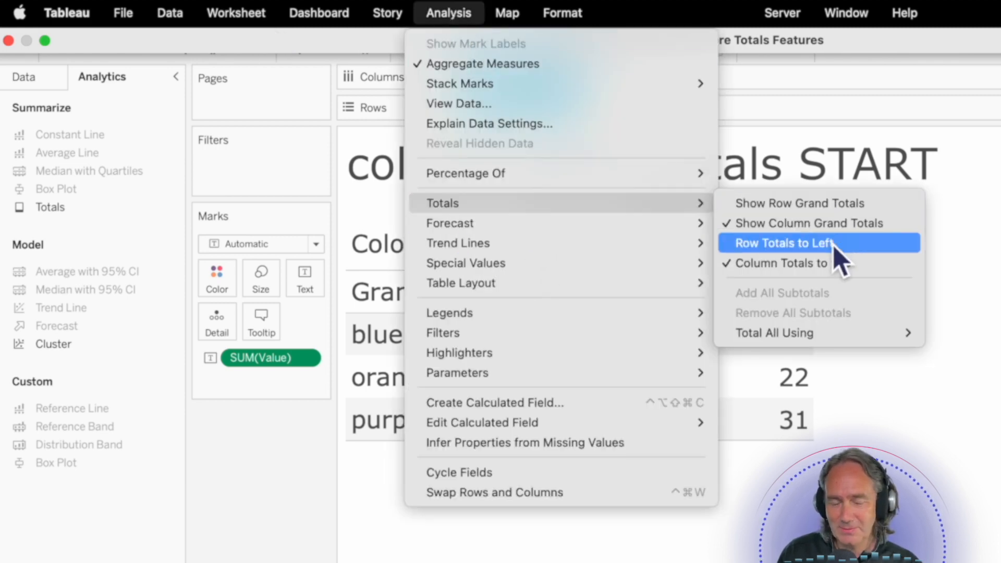
{"action": "left_click", "coordinate": [829, 272]}
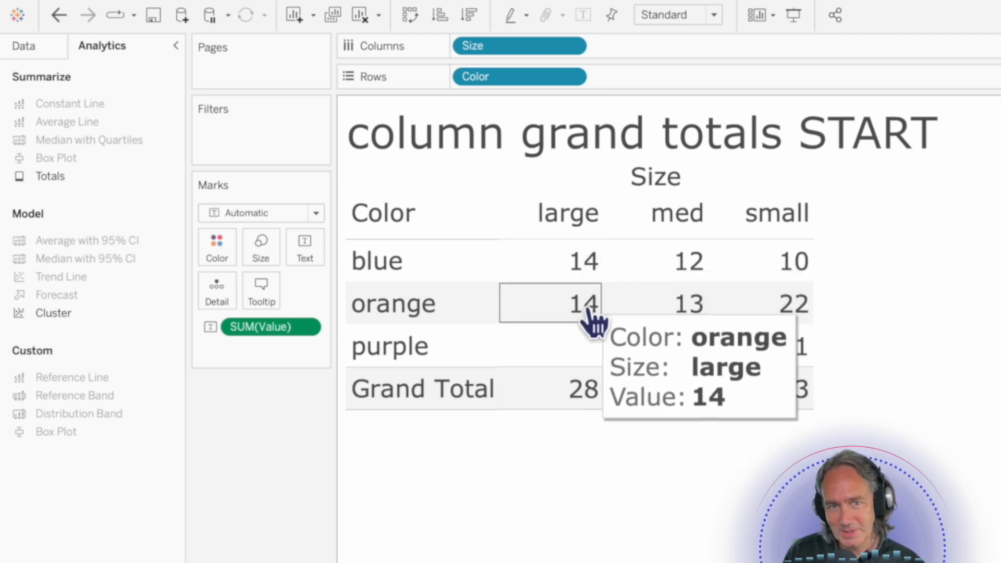
Show row grand totals for the Color by Size table on the row grand totals START worksheet.
{"action": "left_click", "coordinate": [46, 52]}
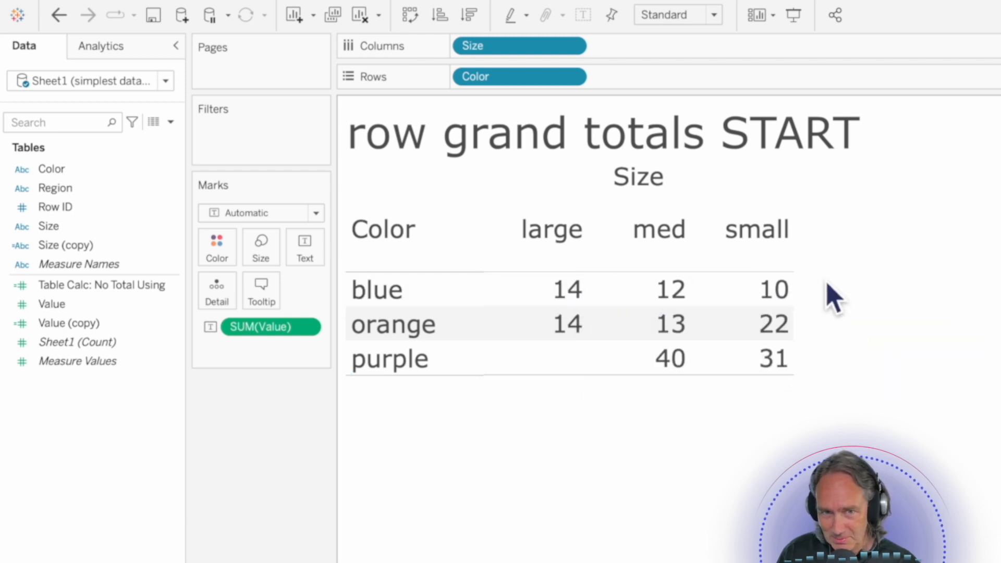
{"action": "left_click", "coordinate": [136, 52]}
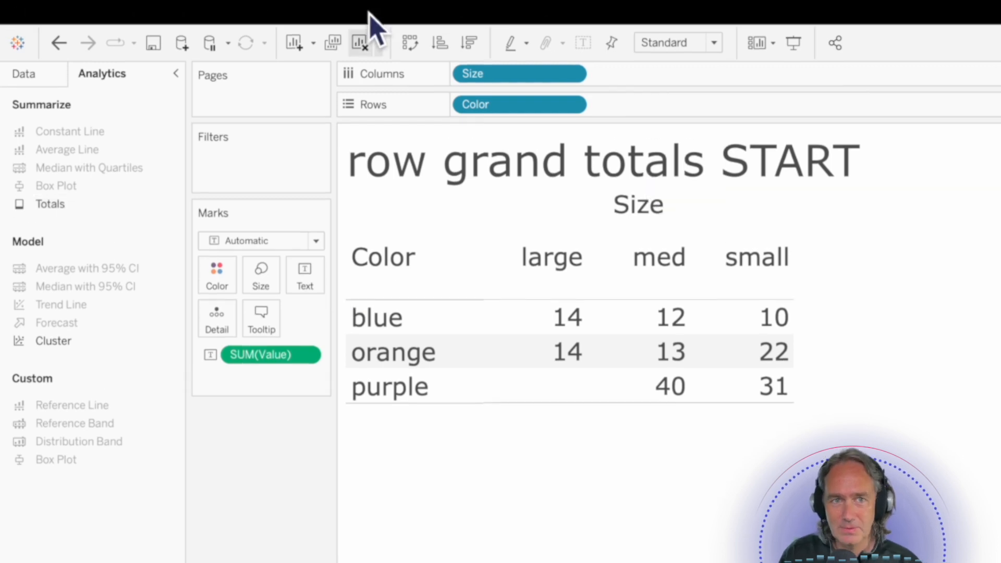
{"action": "left_click", "coordinate": [470, 12]}
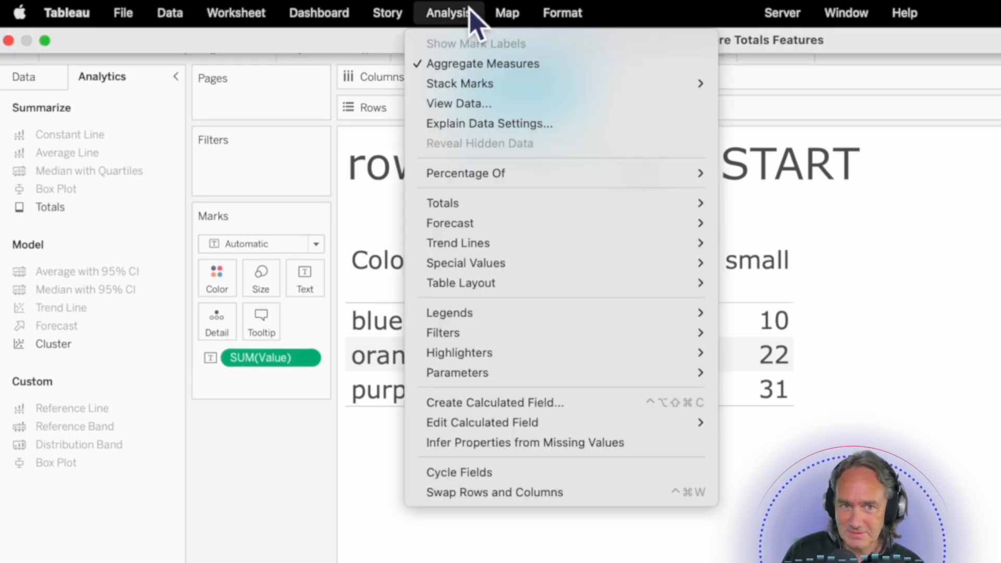
{"action": "mouse_move", "coordinate": [494, 208]}
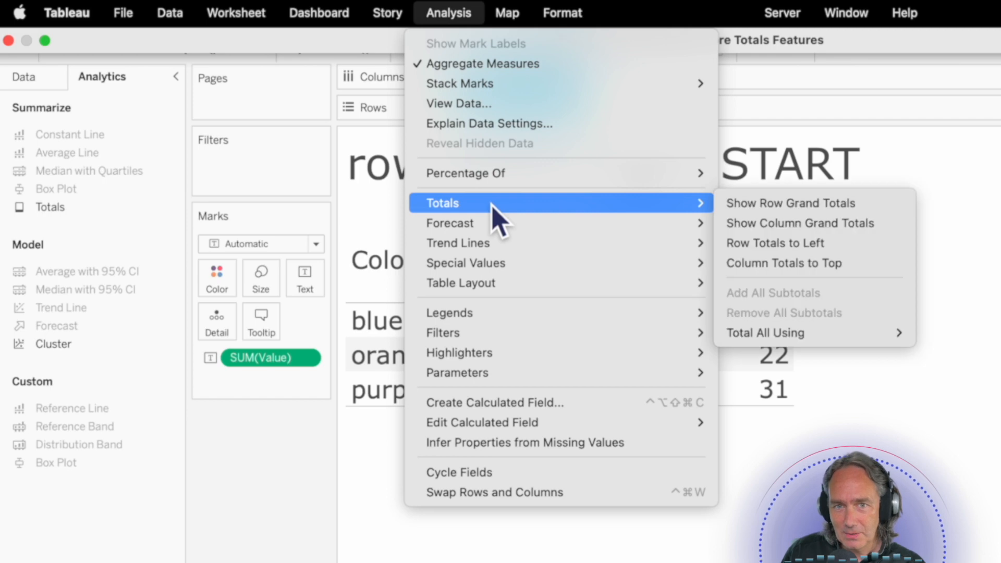
{"action": "left_click", "coordinate": [859, 207]}
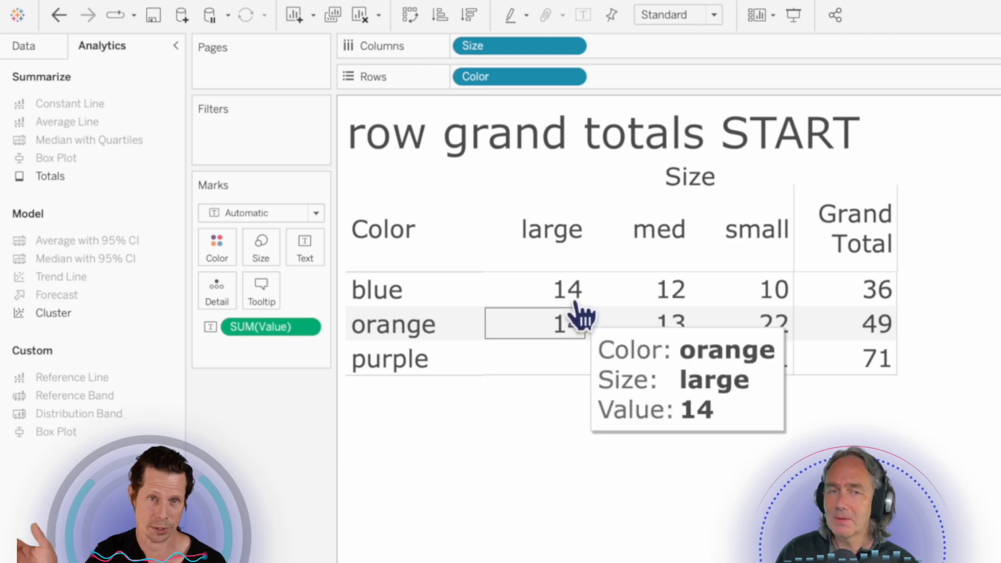
Add the Region field to Columns after Size in the row grand totals table.
{"action": "left_click", "coordinate": [26, 51]}
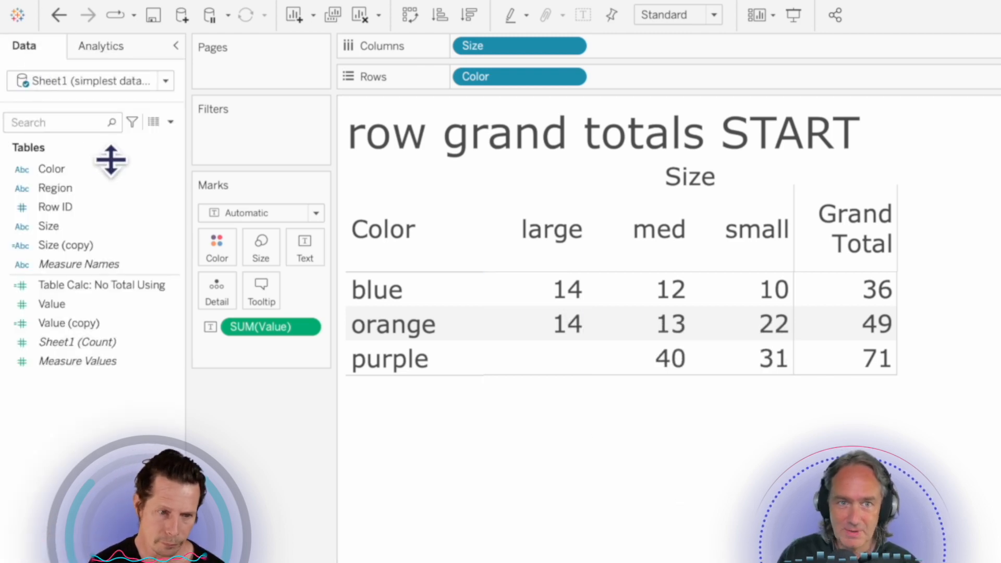
{"action": "left_click", "coordinate": [87, 189]}
{"action": "left_click_drag", "start_coordinate": [87, 190], "coordinate": [745, 59]}
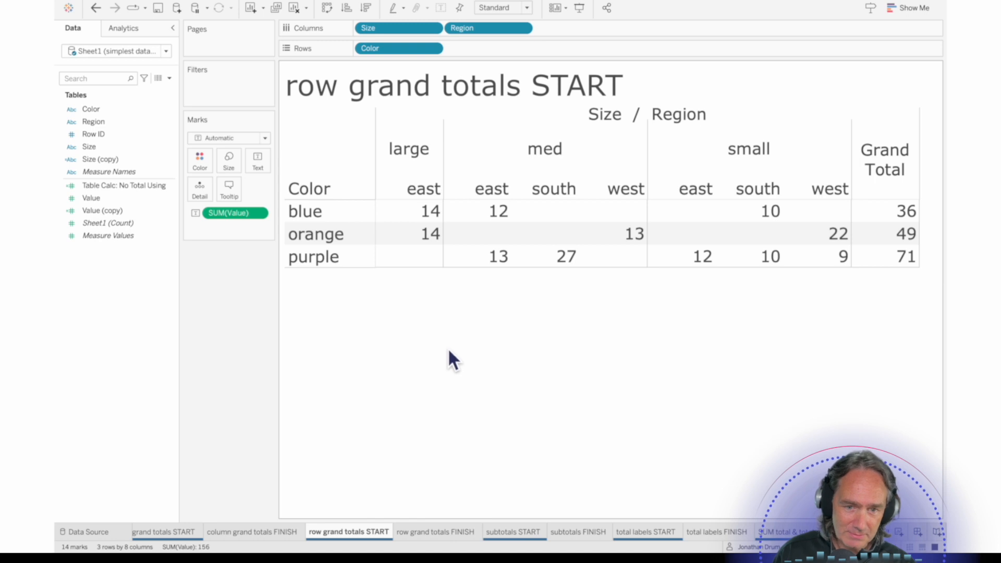
Open the subtotals START worksheet and add all subtotals to its Color, Region and Size table.
{"action": "left_click", "coordinate": [513, 533]}
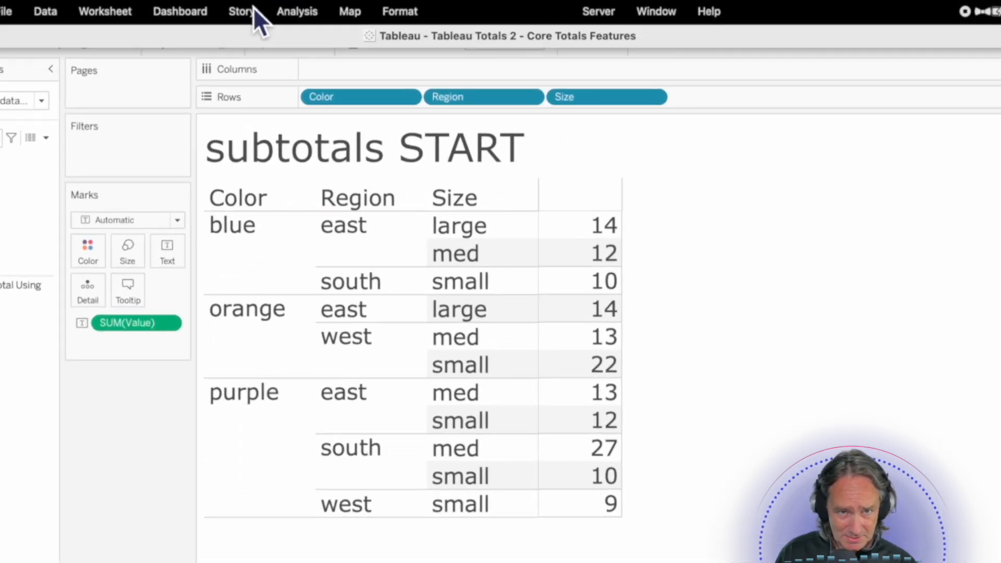
{"action": "left_click", "coordinate": [312, 14]}
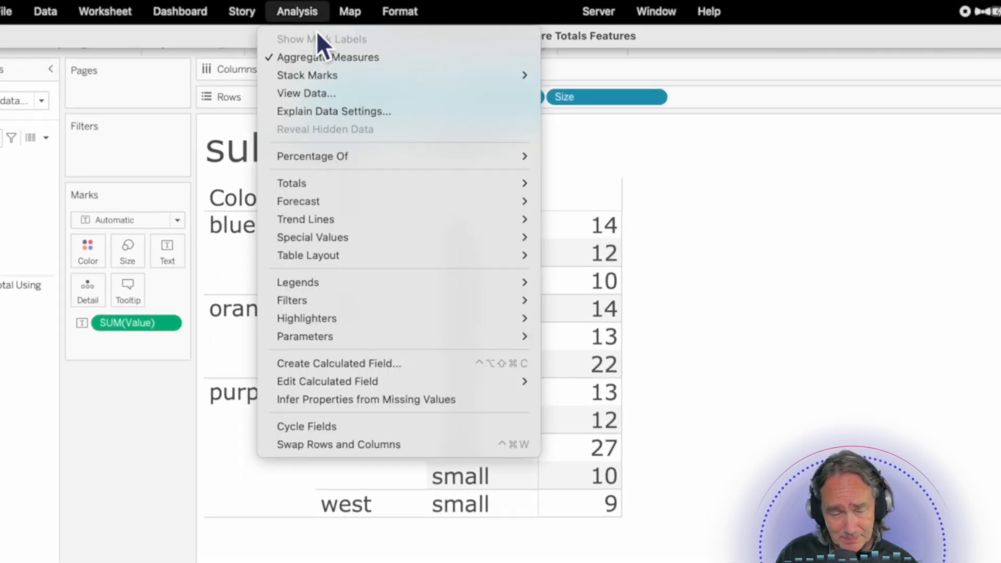
{"action": "mouse_move", "coordinate": [336, 194]}
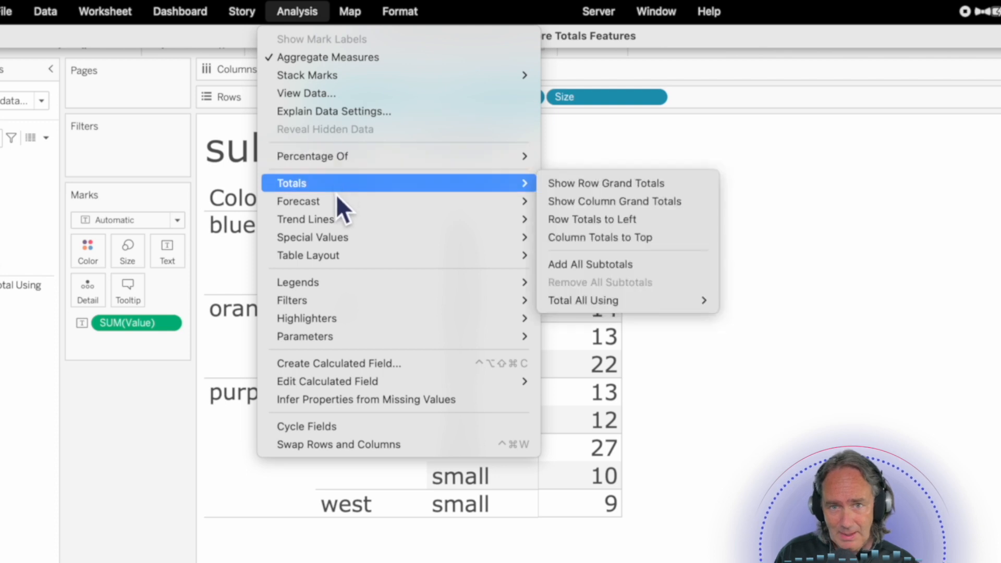
{"action": "left_click", "coordinate": [640, 265]}
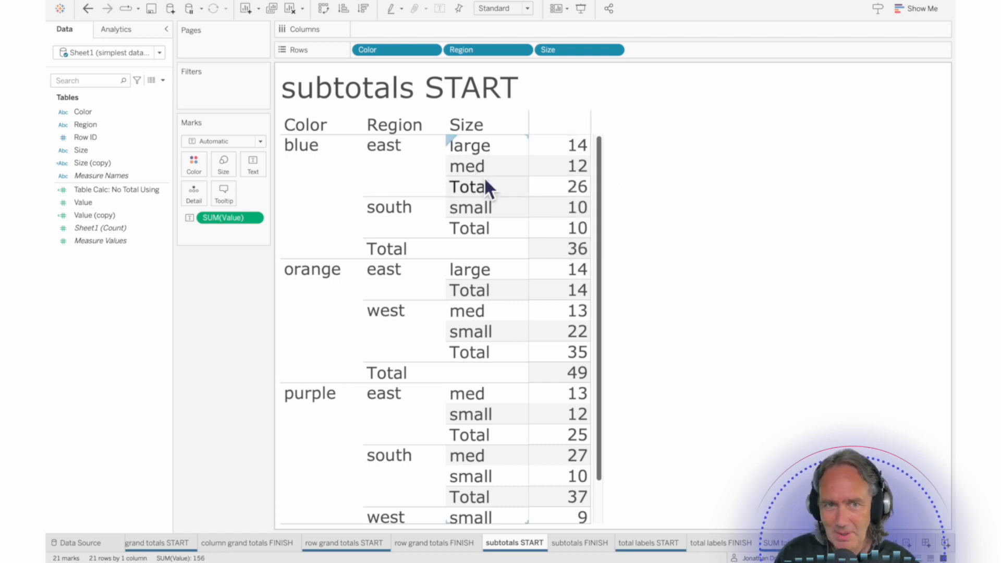
Highlight the east and south region groups under blue to examine their subtotal rows, and clear the selection.
{"action": "left_click", "coordinate": [383, 151]}
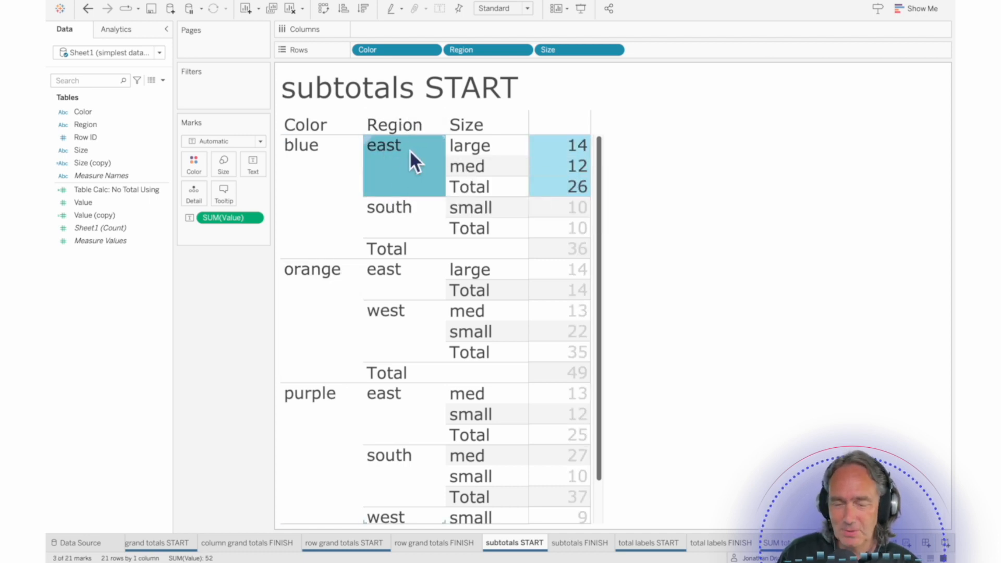
{"action": "mouse_move", "coordinate": [414, 168]}
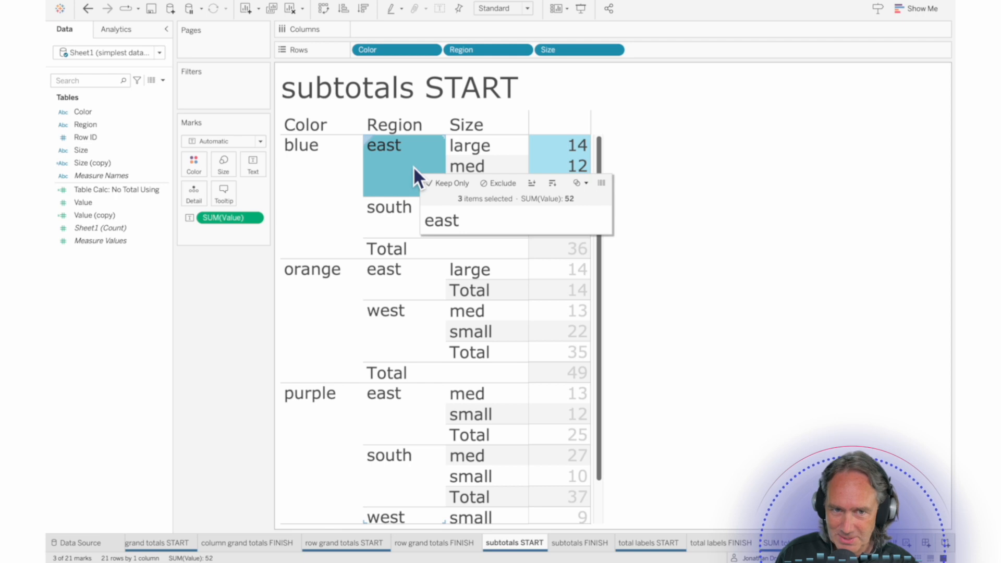
{"action": "left_click", "coordinate": [408, 214]}
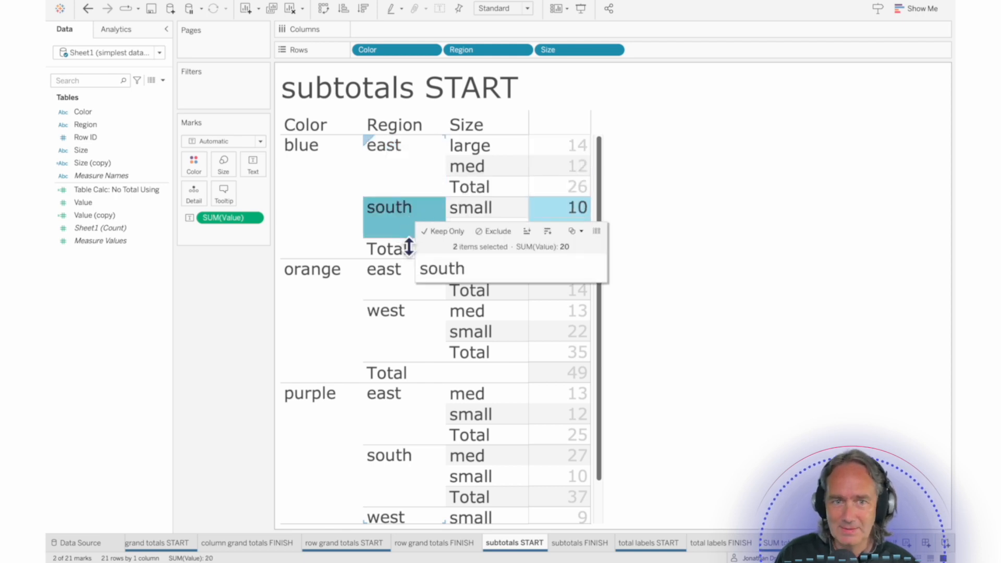
{"action": "left_click", "coordinate": [408, 283]}
{"action": "left_click", "coordinate": [656, 224]}
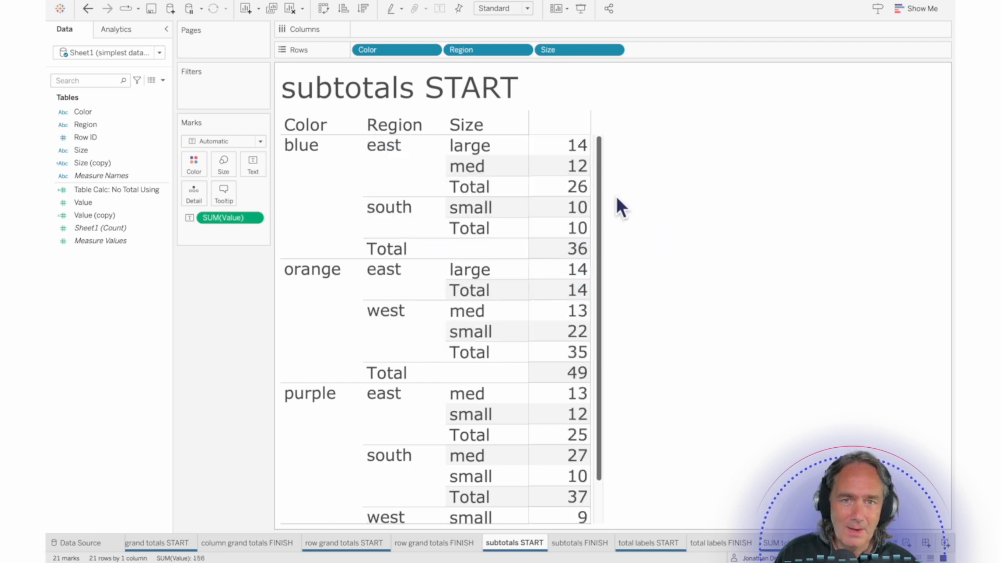
Compare the field options of Size, Region and Color on Rows to check which ones offer Subtotals.
{"action": "left_click", "coordinate": [615, 50]}
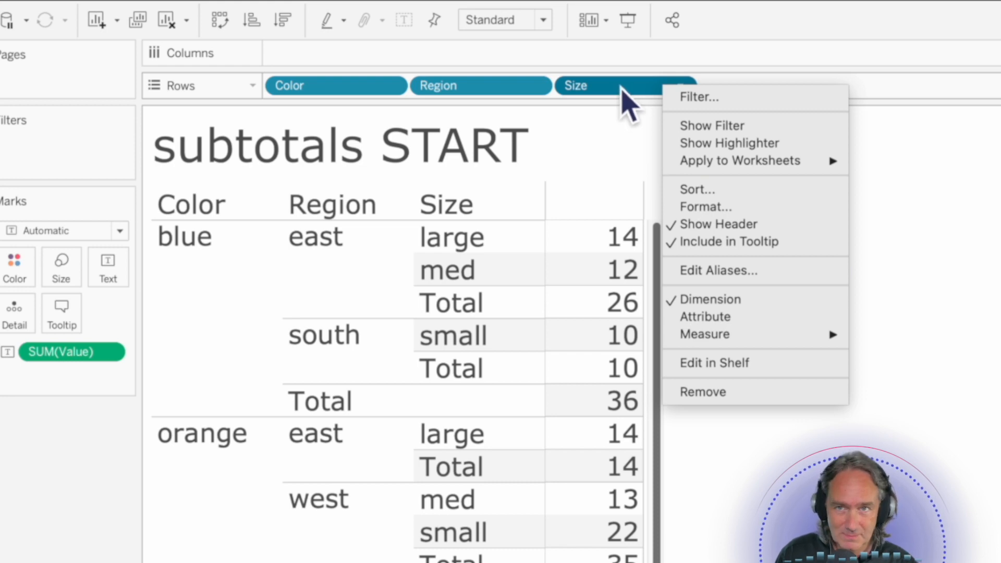
{"action": "right_click", "coordinate": [478, 90]}
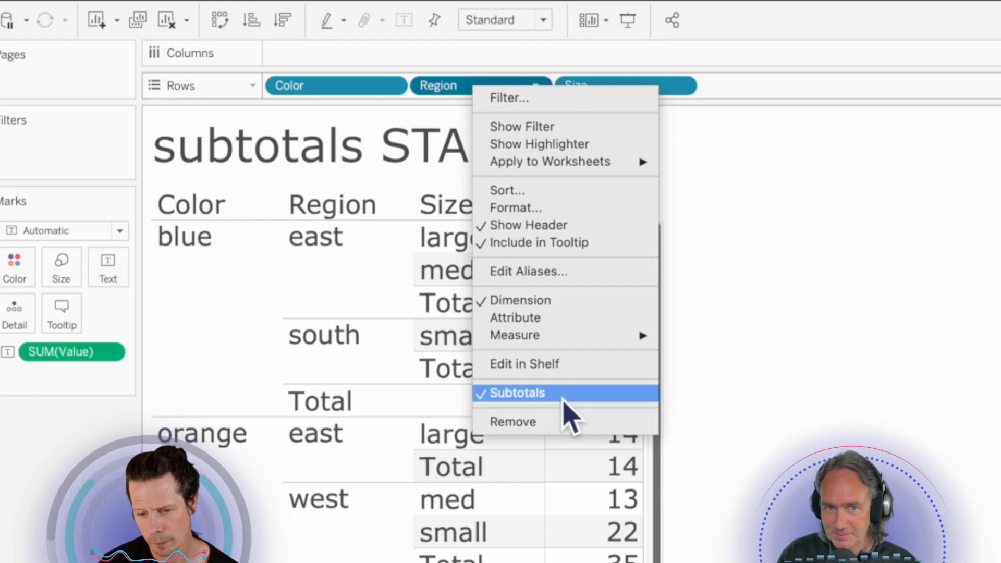
{"action": "left_click", "coordinate": [336, 90]}
{"action": "right_click", "coordinate": [335, 92]}
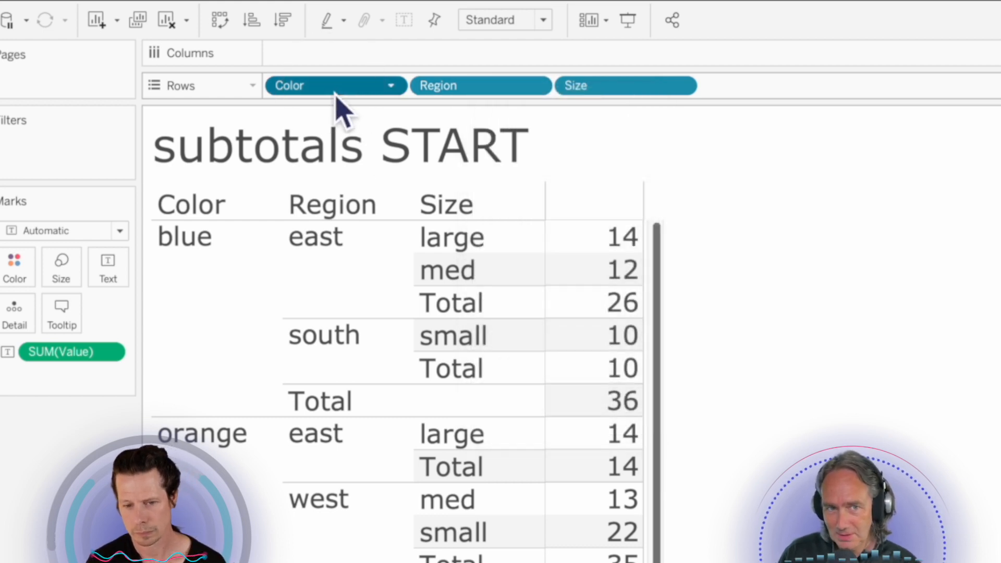
{"action": "right_click", "coordinate": [313, 92]}
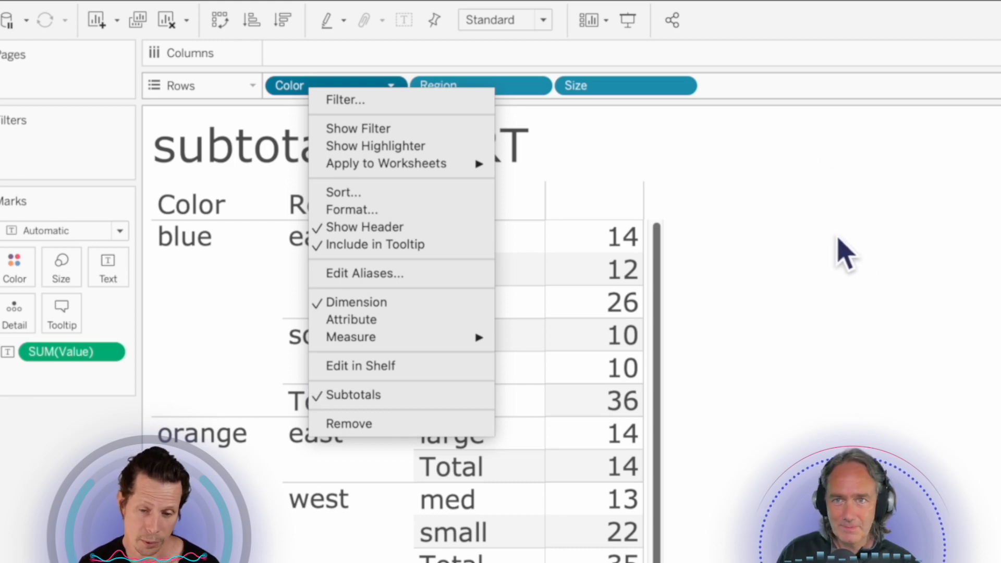
{"action": "left_click", "coordinate": [848, 261]}
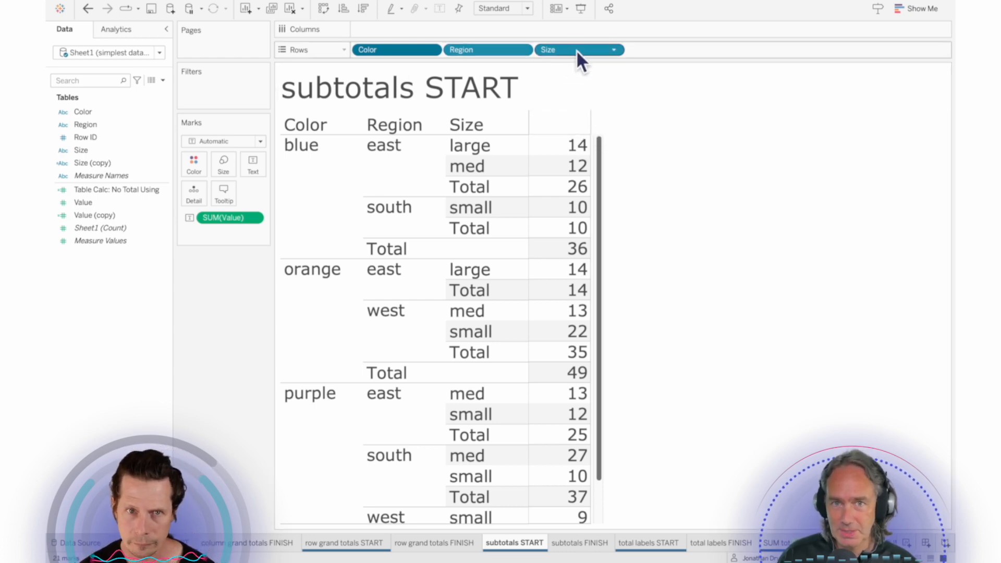
Place Size before Region on Rows and turn on subtotals for Size.
{"action": "left_click_drag", "start_coordinate": [577, 49], "coordinate": [455, 50]}
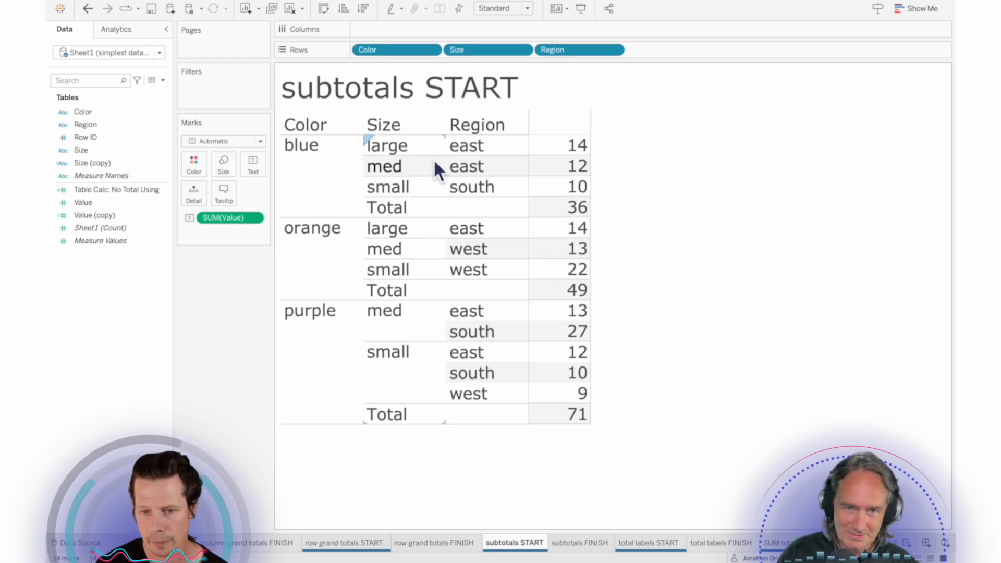
{"action": "right_click", "coordinate": [492, 51]}
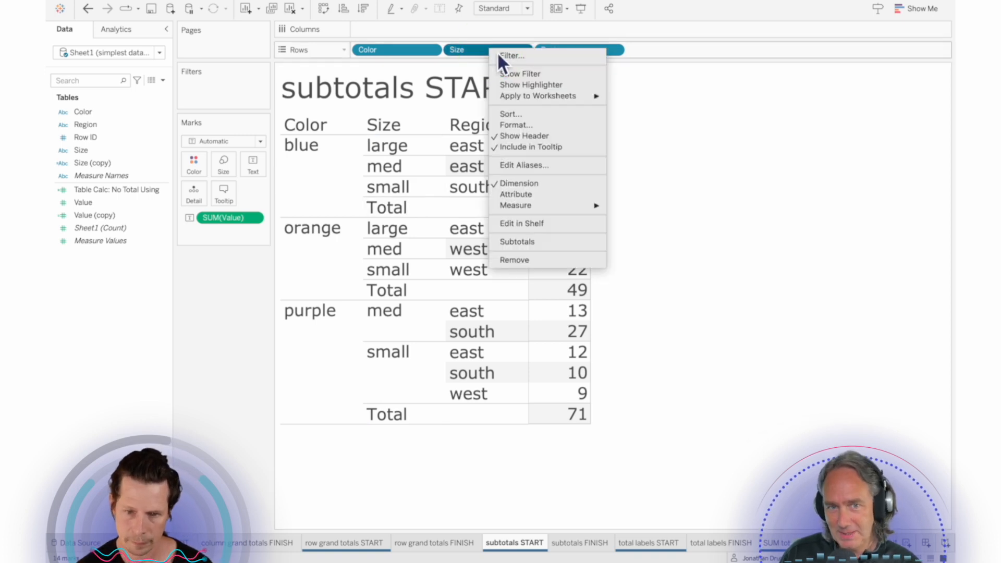
{"action": "left_click", "coordinate": [534, 245]}
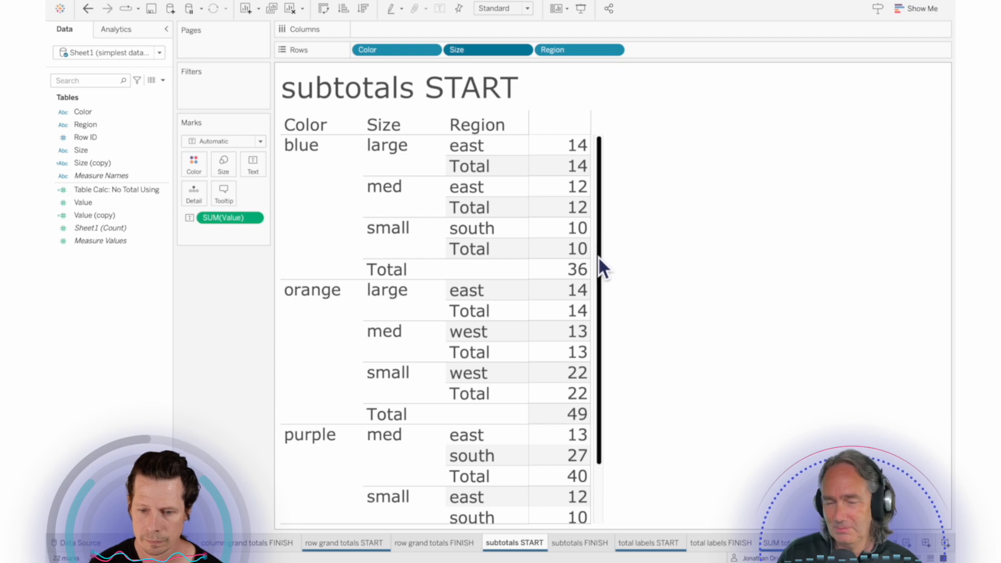
Move Color and Size from Rows to Columns, keeping Region on Rows, and check the Subtotals setting of Color.
{"action": "left_click_drag", "start_coordinate": [386, 48], "coordinate": [526, 29]}
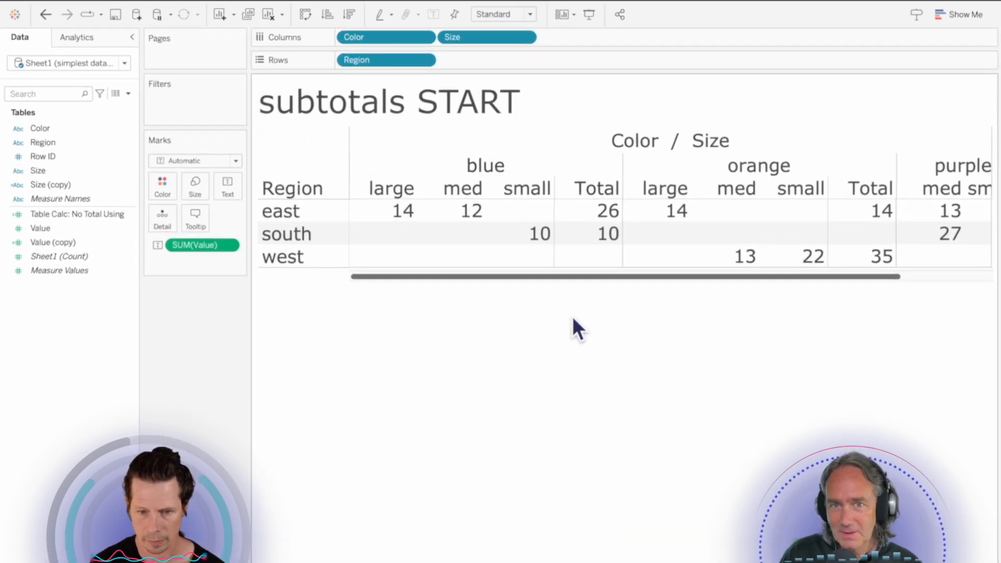
{"action": "left_click", "coordinate": [424, 31]}
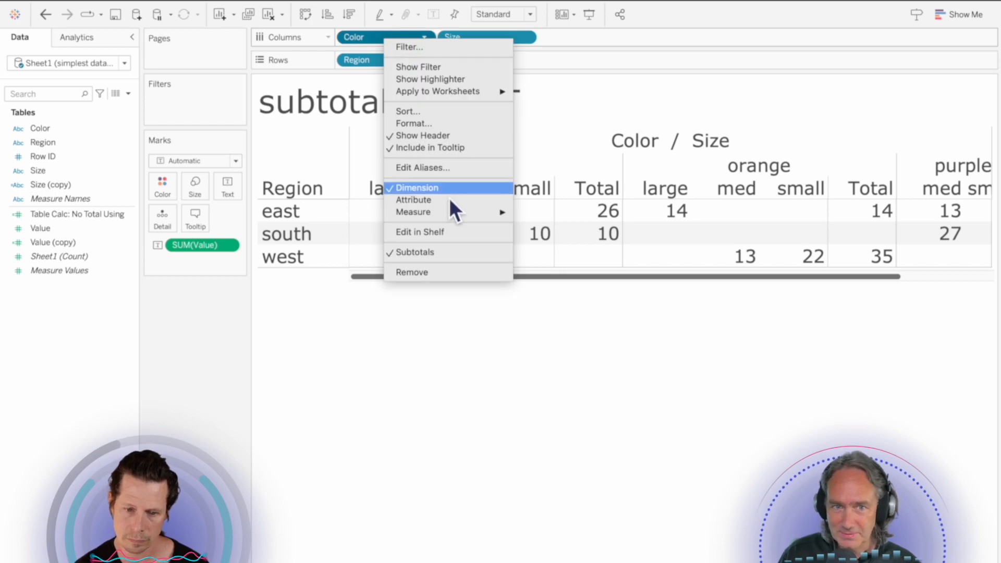
{"action": "left_click", "coordinate": [605, 15]}
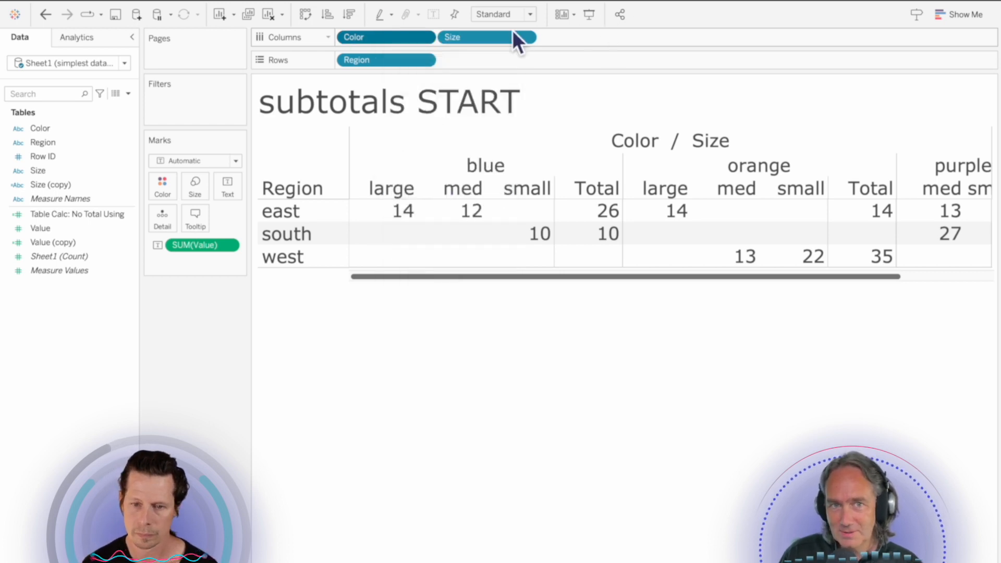
Check whether the field options of Size on Columns and Region on Rows offer Subtotals.
{"action": "left_click", "coordinate": [508, 37]}
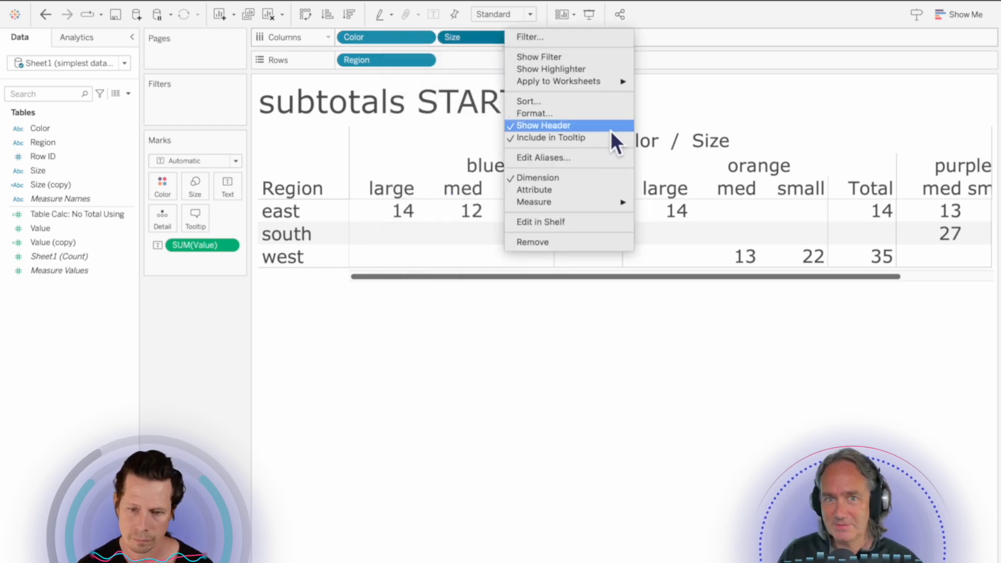
{"action": "left_click", "coordinate": [718, 106]}
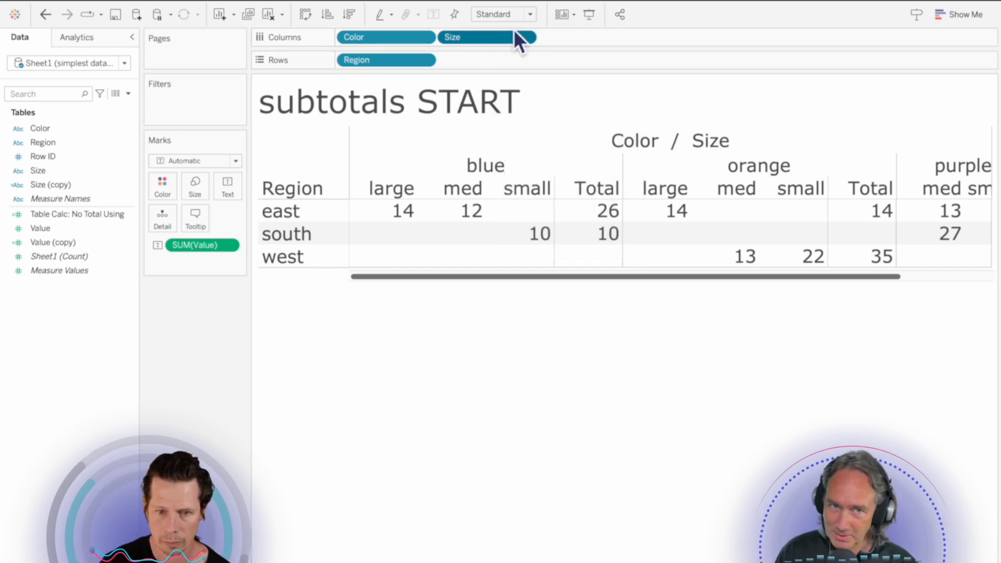
{"action": "right_click", "coordinate": [372, 60]}
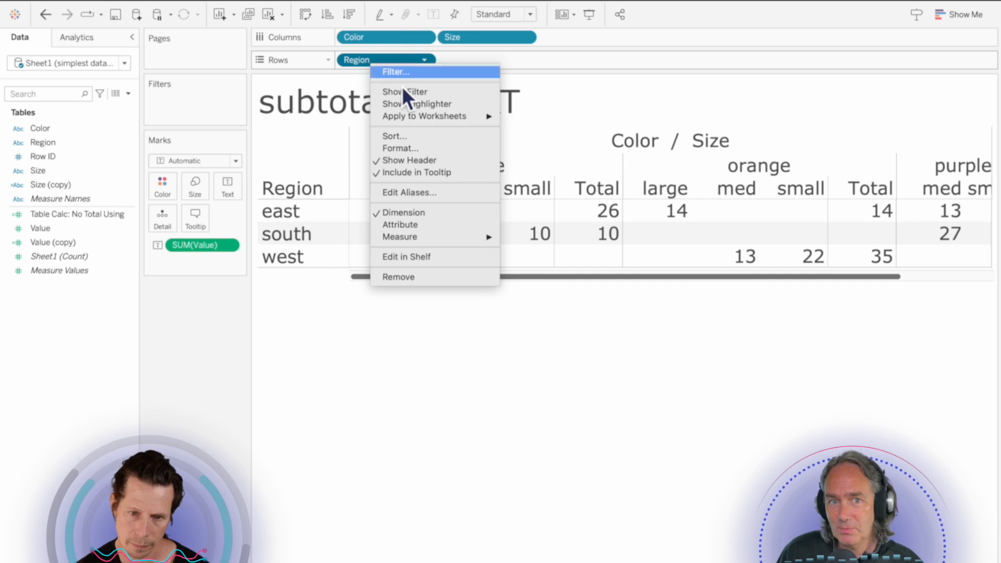
{"action": "mouse_move", "coordinate": [432, 243]}
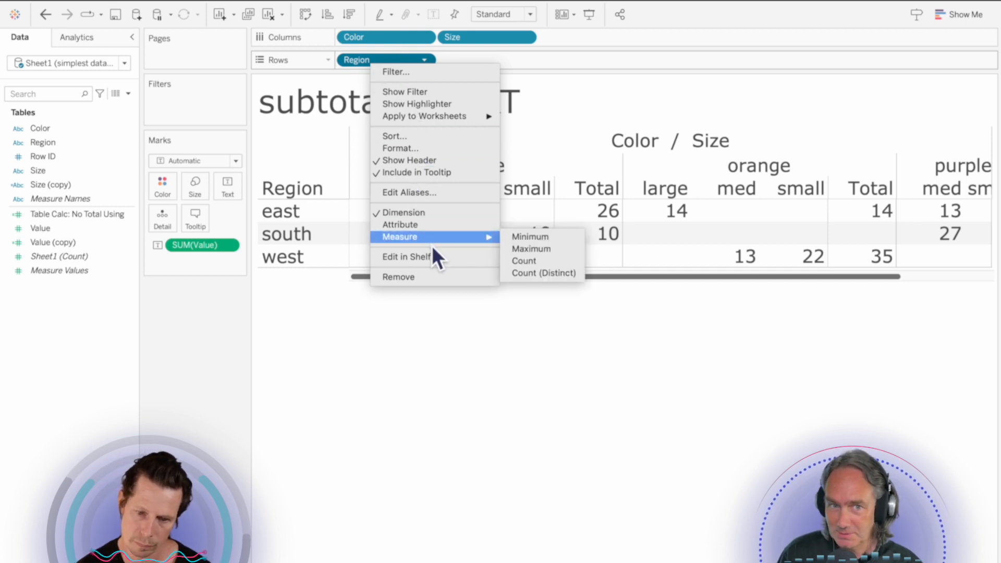
{"action": "left_click", "coordinate": [404, 447]}
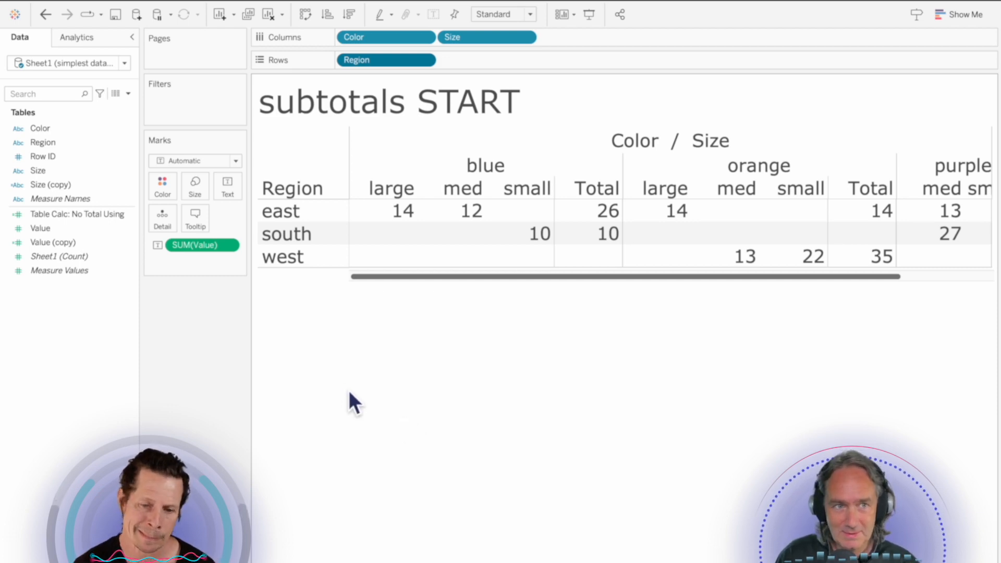
Add column grand totals to the table as a Grand Total row beneath the regions.
{"action": "left_click", "coordinate": [92, 39]}
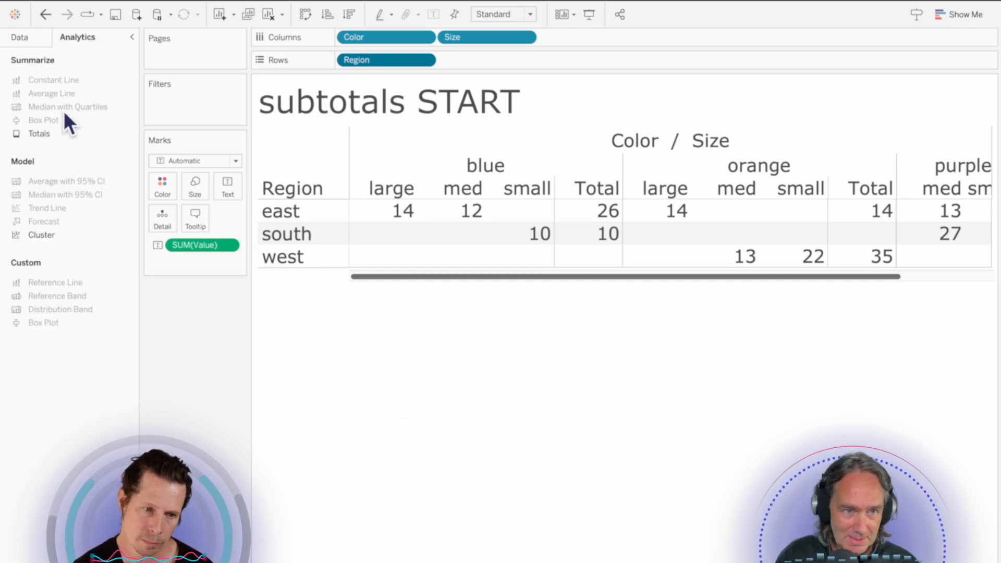
{"action": "left_click_drag", "start_coordinate": [36, 134], "coordinate": [434, 161]}
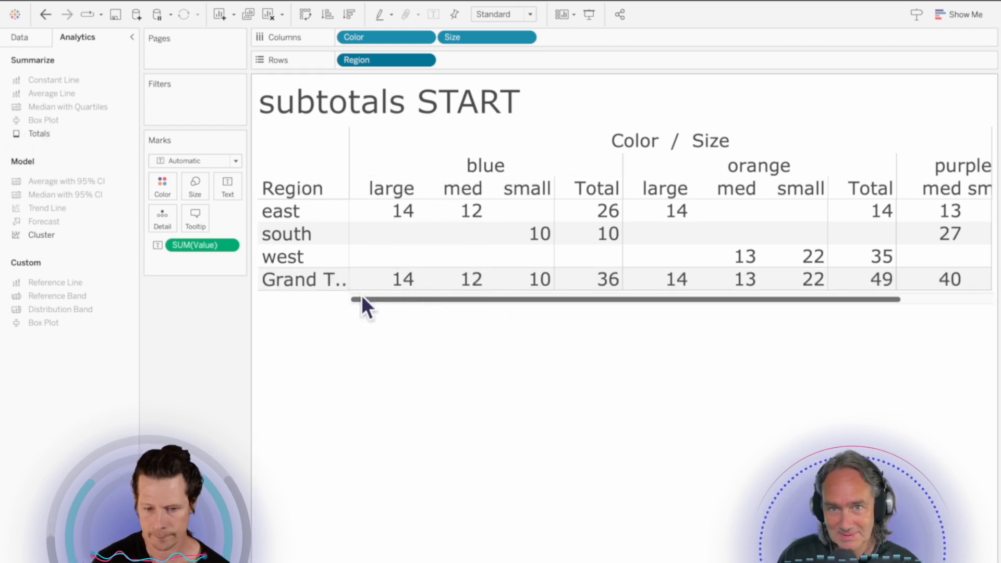
{"action": "mouse_move", "coordinate": [401, 292]}
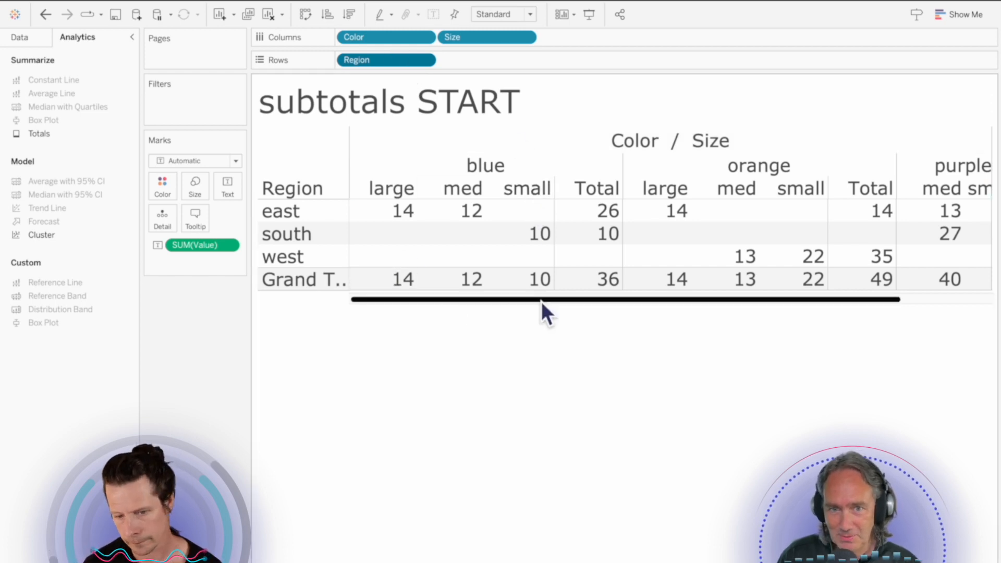
{"action": "left_click_drag", "start_coordinate": [541, 301], "coordinate": [738, 297]}
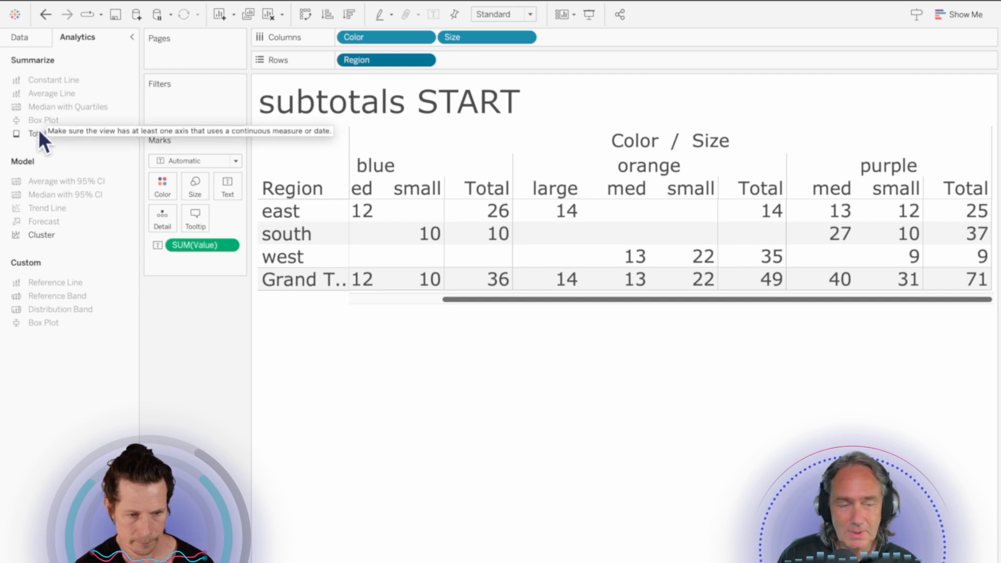
Add row grand totals to the table and review the Grand Total column after the purple group.
{"action": "left_click_drag", "start_coordinate": [41, 137], "coordinate": [509, 148]}
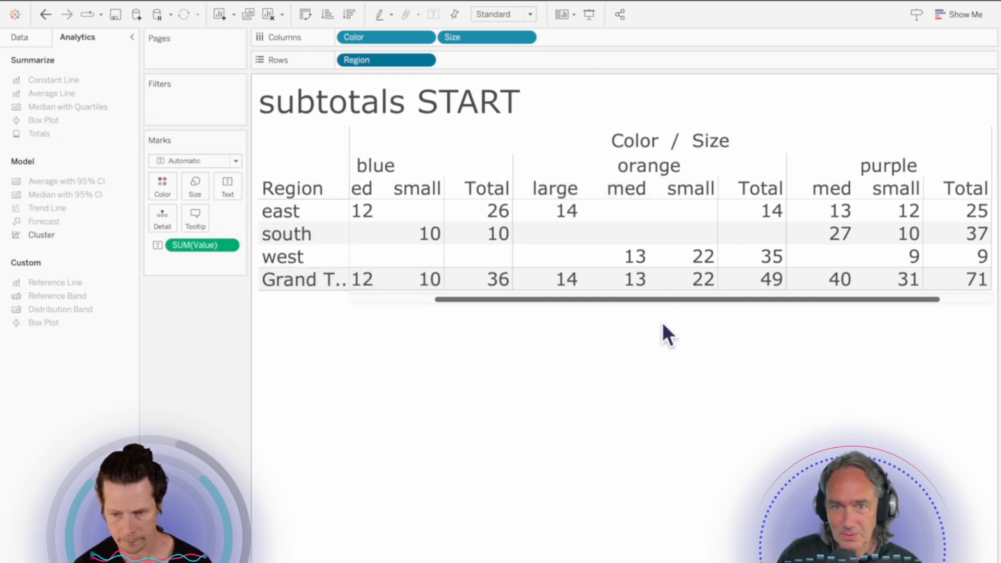
{"action": "left_click_drag", "start_coordinate": [650, 305], "coordinate": [840, 310]}
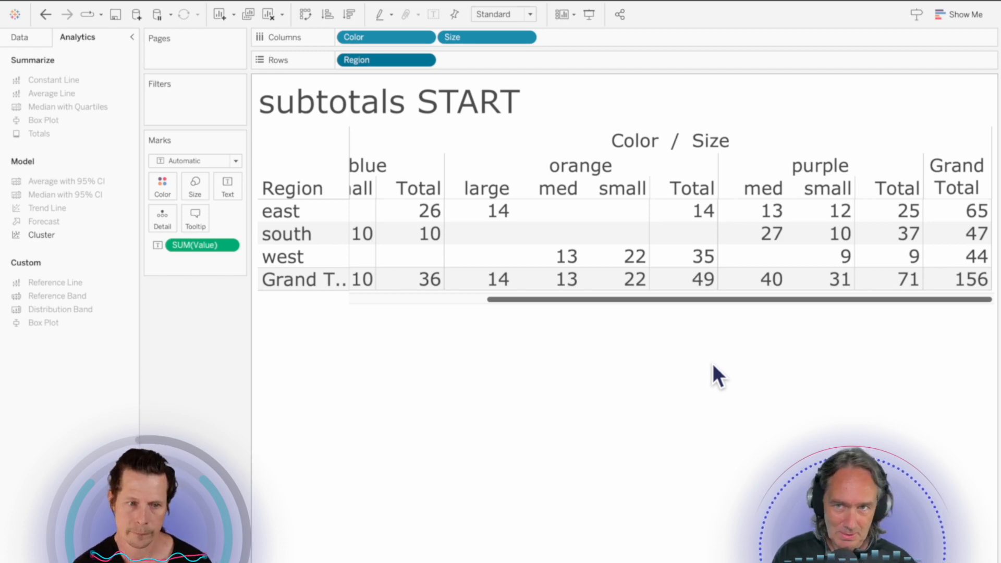
{"action": "left_click_drag", "start_coordinate": [733, 305], "coordinate": [848, 298]}
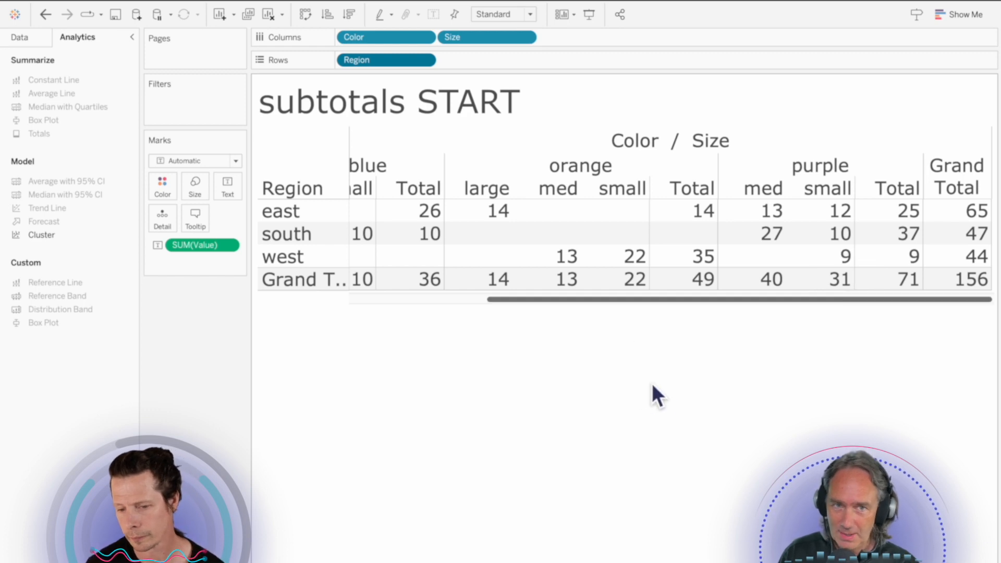
{"action": "scroll", "coordinate": [733, 322], "scroll_direction": "left", "scroll_amount": 1}
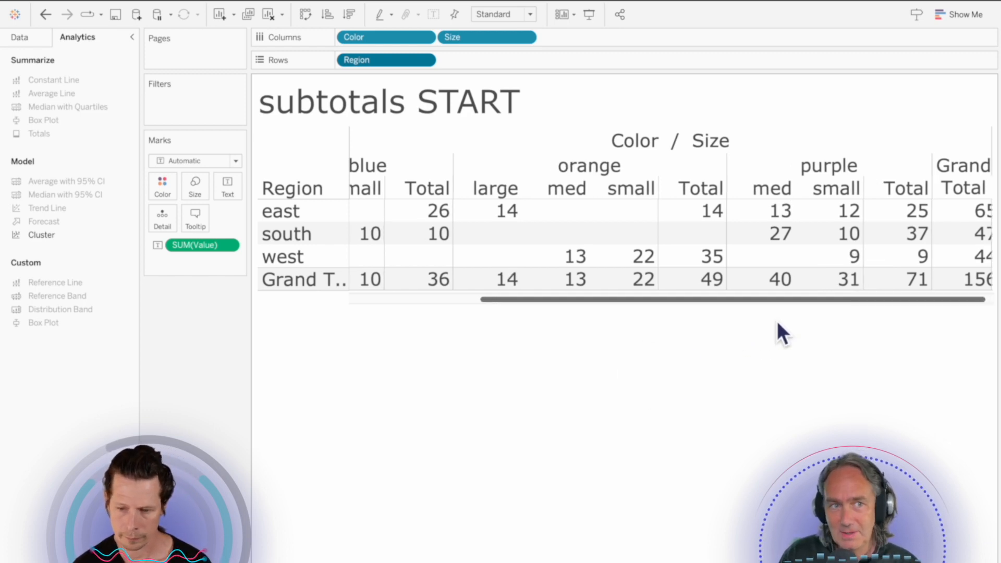
{"action": "scroll", "coordinate": [798, 313], "scroll_direction": "right", "scroll_amount": 1}
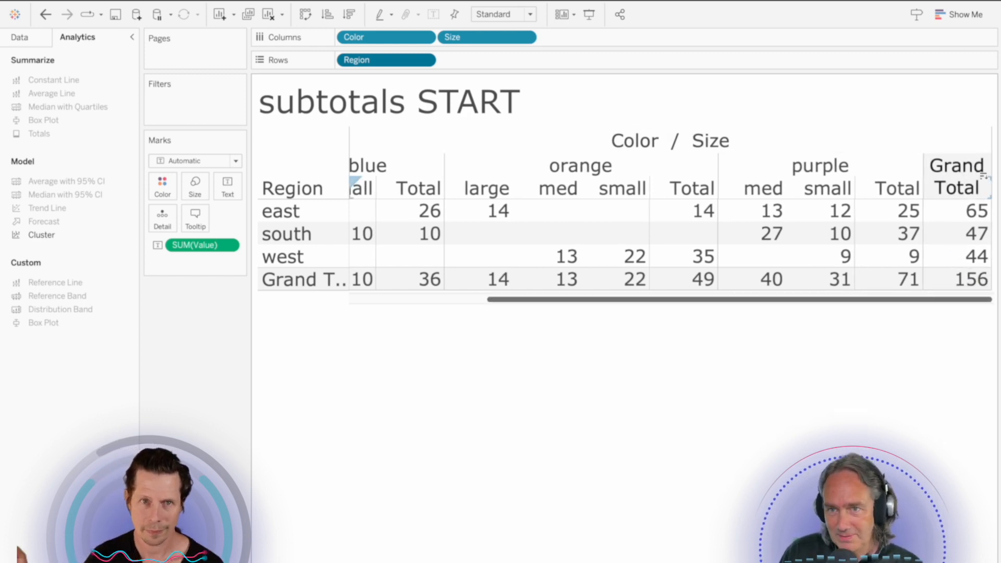
{"action": "mouse_move", "coordinate": [937, 278]}
{"action": "left_click", "coordinate": [423, 299]}
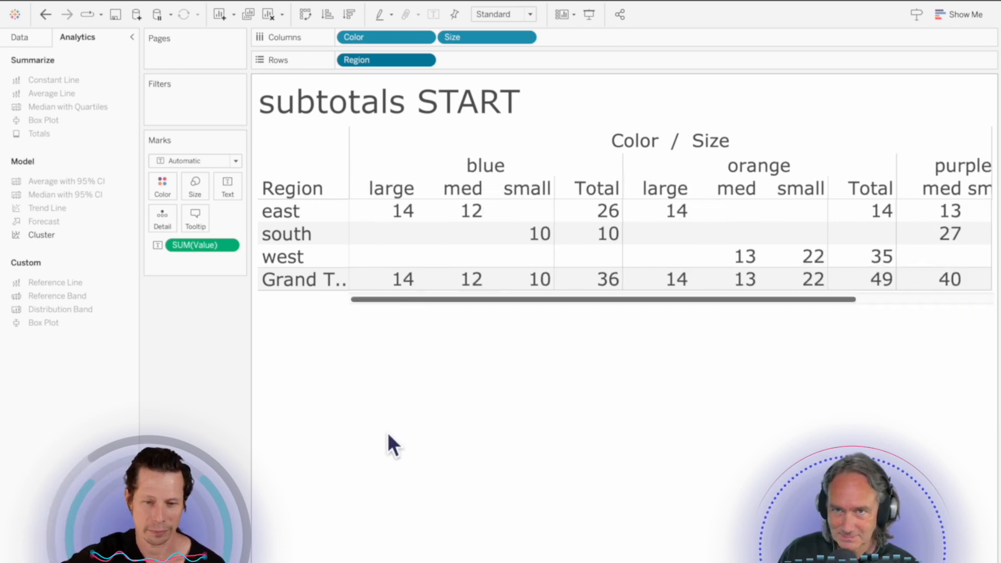
Move the row totals to the left of the table.
{"action": "mouse_move", "coordinate": [224, 3]}
{"action": "left_click", "coordinate": [333, 9]}
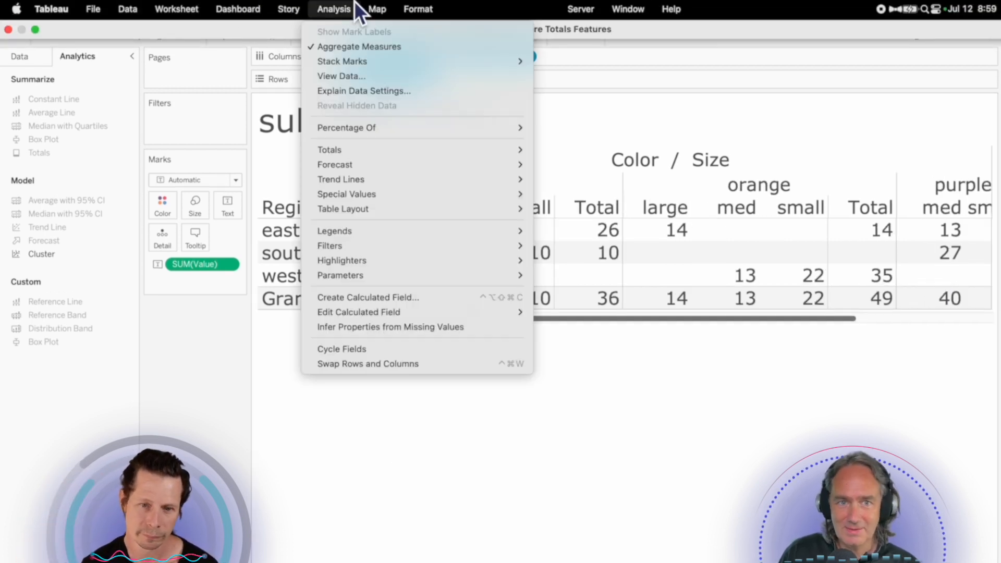
{"action": "mouse_move", "coordinate": [396, 155]}
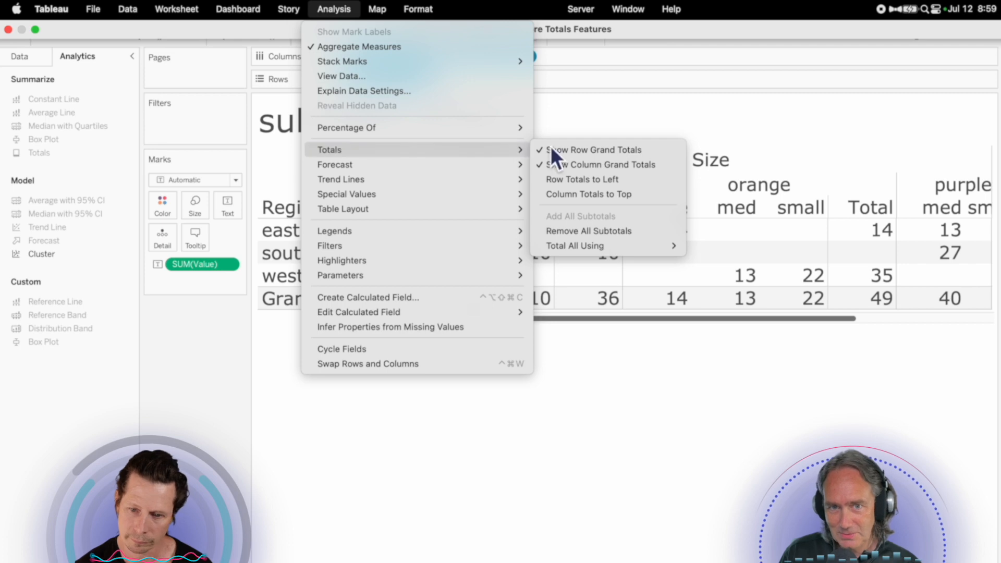
{"action": "left_click", "coordinate": [588, 179]}
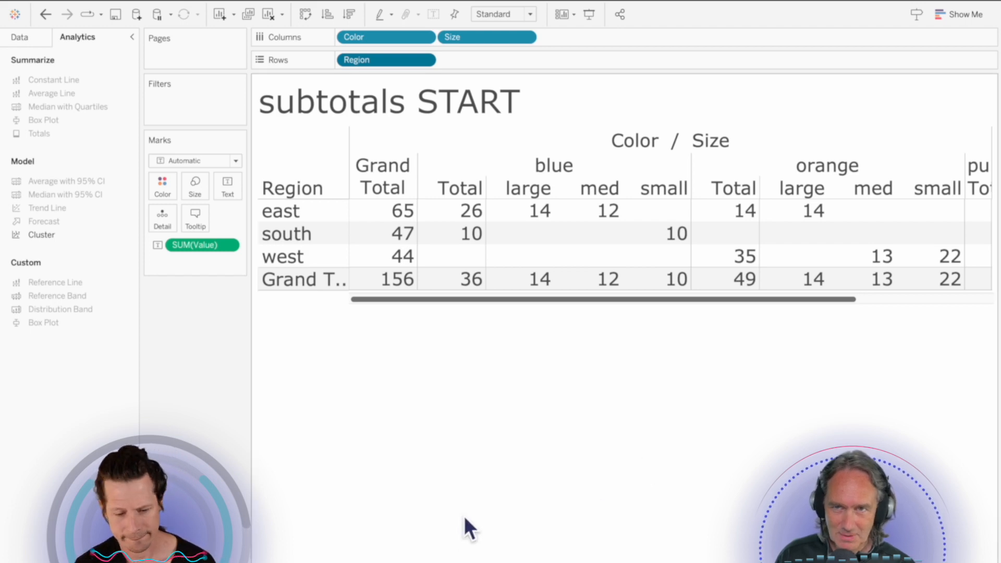
On the total labels START sheet, open the Size header formatting from a Total label and set the default shading to light pink.
{"action": "left_click", "coordinate": [656, 562]}
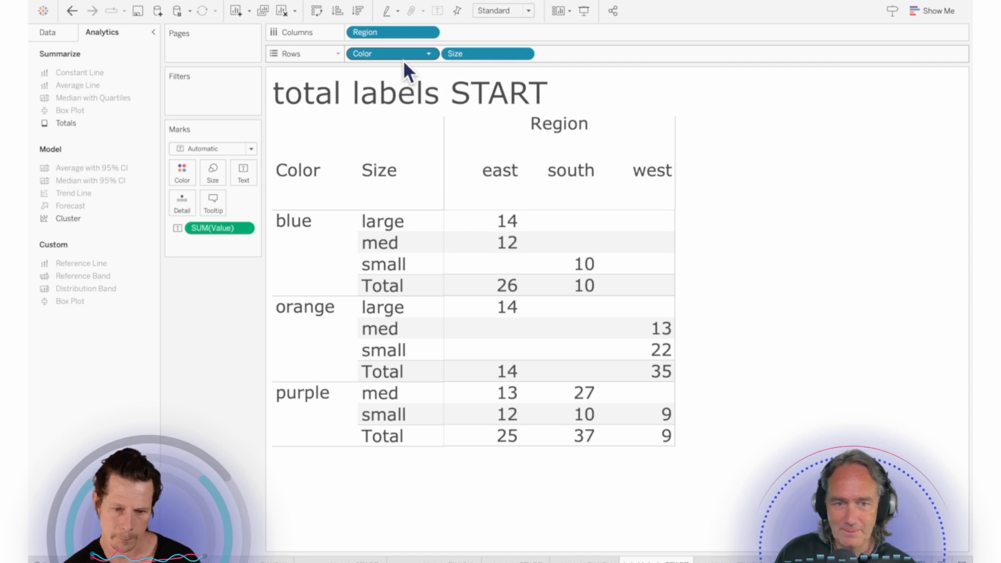
{"action": "right_click", "coordinate": [387, 287]}
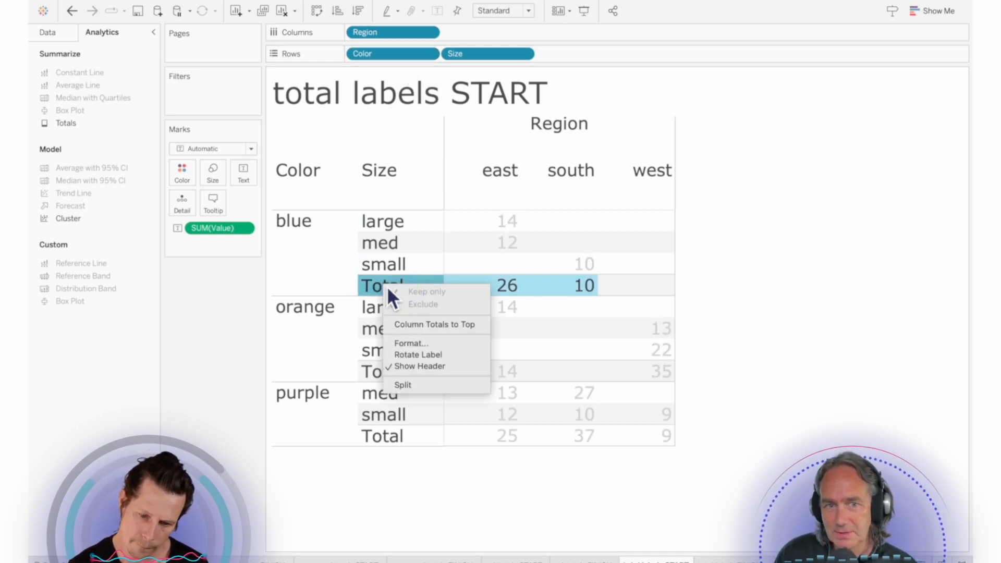
{"action": "left_click", "coordinate": [415, 346]}
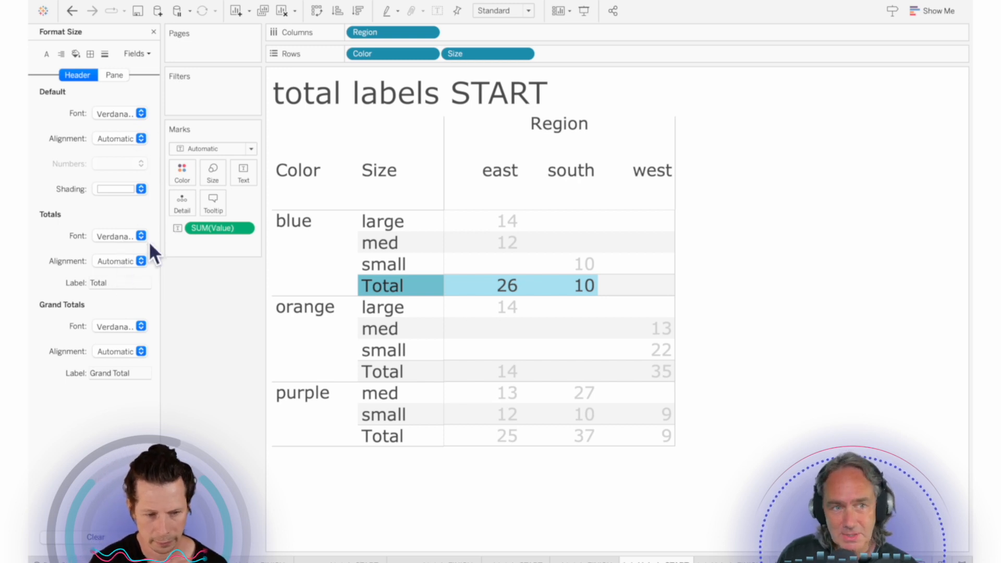
{"action": "left_click", "coordinate": [130, 189]}
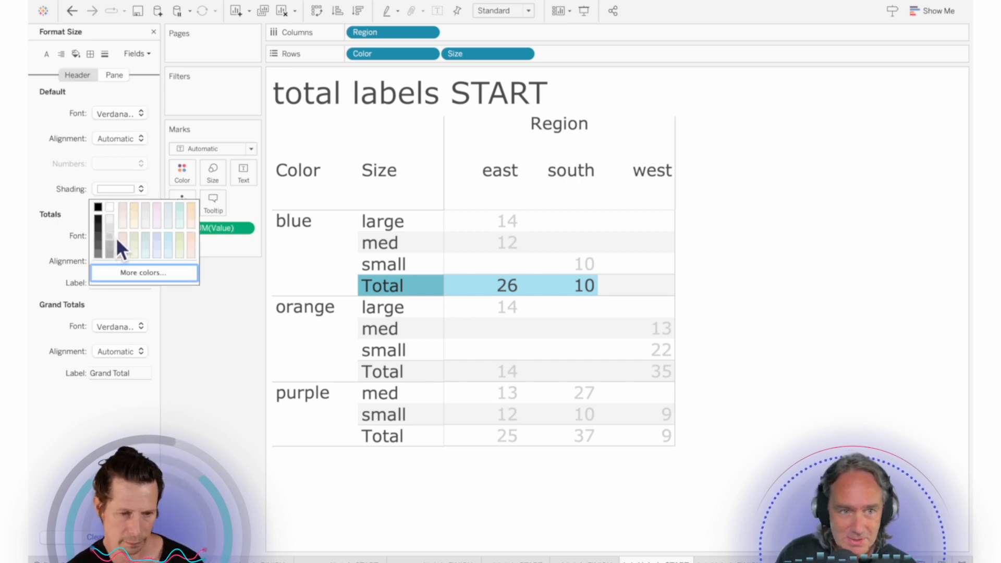
{"action": "left_click", "coordinate": [159, 210]}
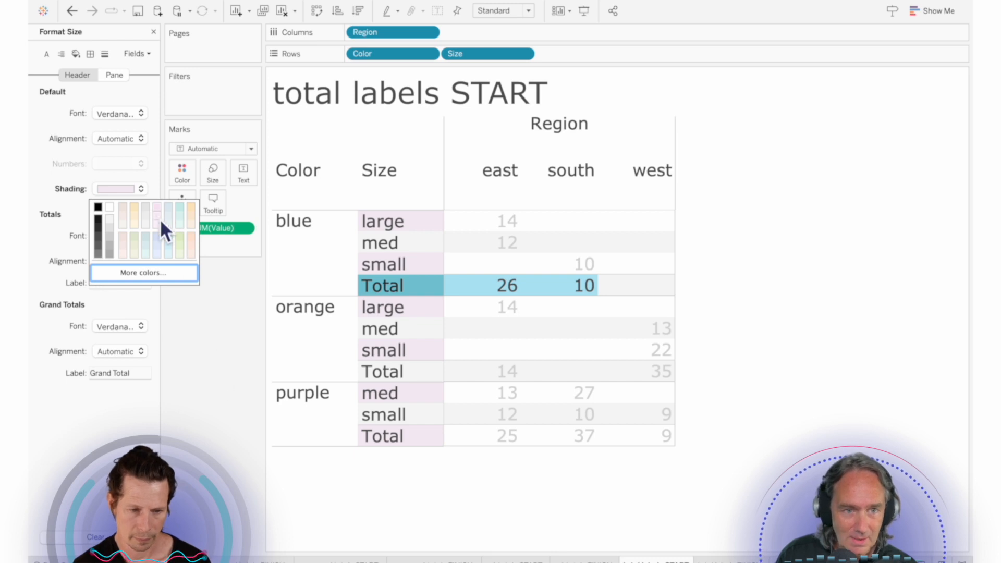
{"action": "left_click", "coordinate": [210, 365]}
{"action": "left_click", "coordinate": [205, 329]}
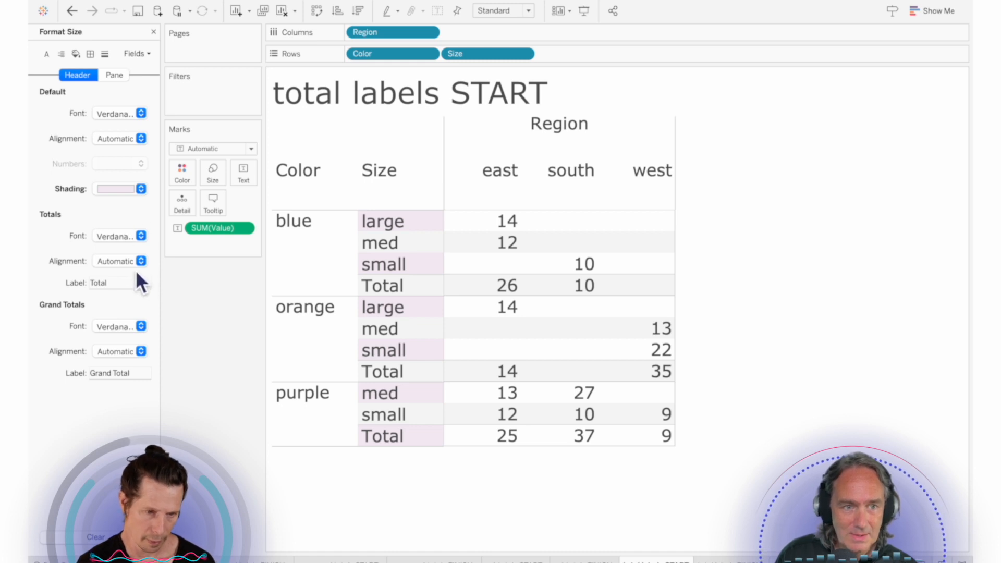
Set the Totals font of the Size headers to bold black.
{"action": "left_click", "coordinate": [132, 283]}
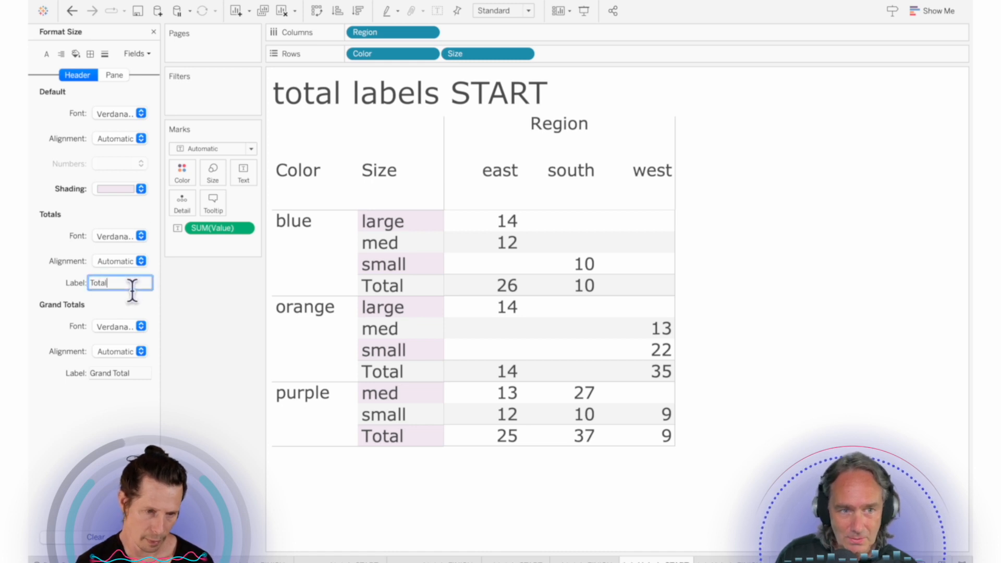
{"action": "left_click", "coordinate": [140, 237]}
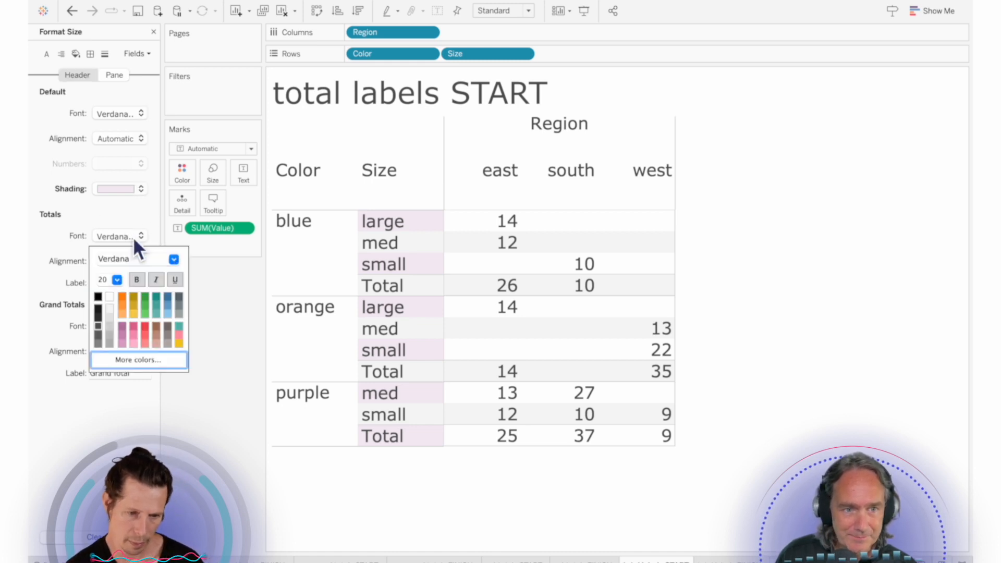
{"action": "left_click", "coordinate": [140, 280]}
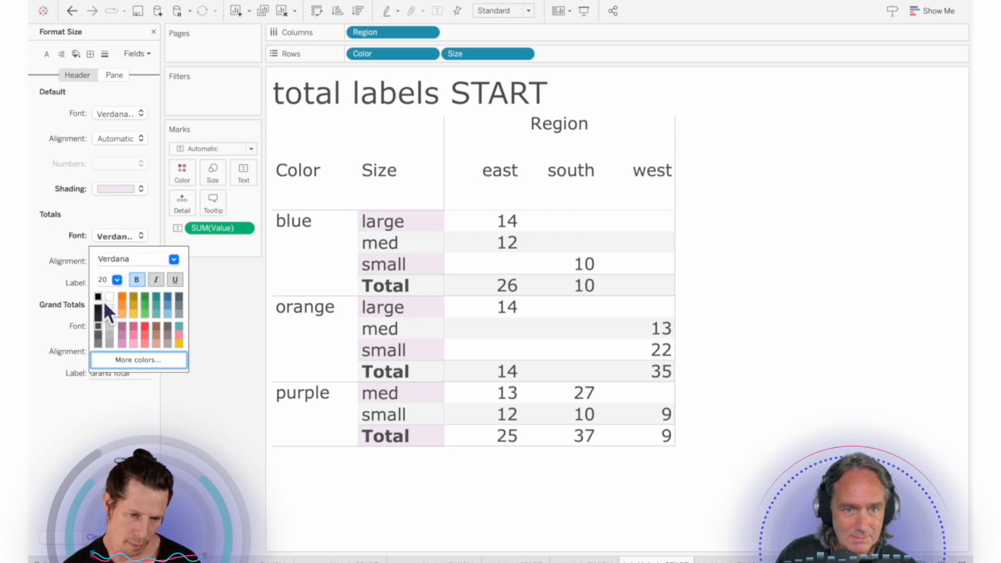
{"action": "left_click", "coordinate": [108, 298]}
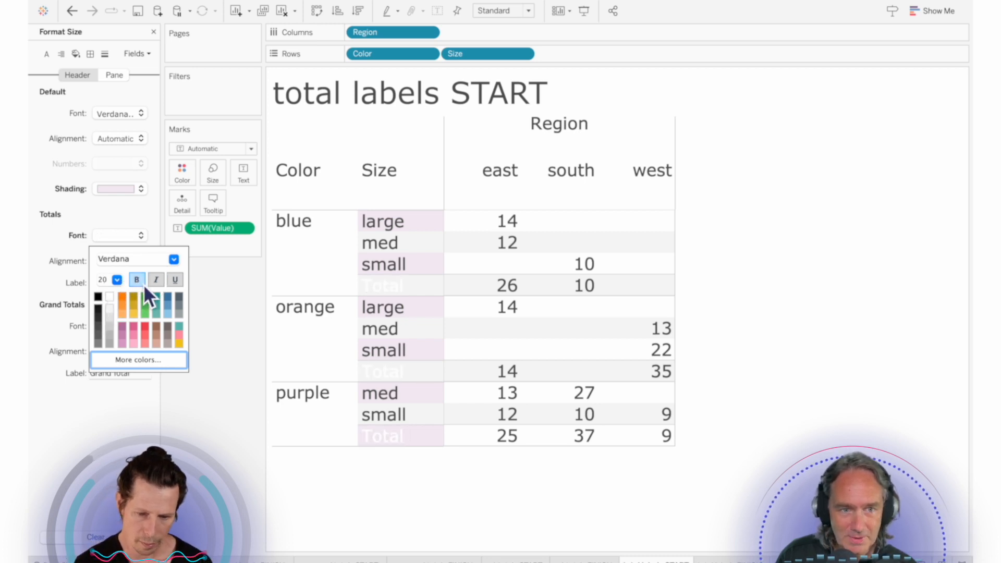
{"action": "left_click", "coordinate": [98, 297]}
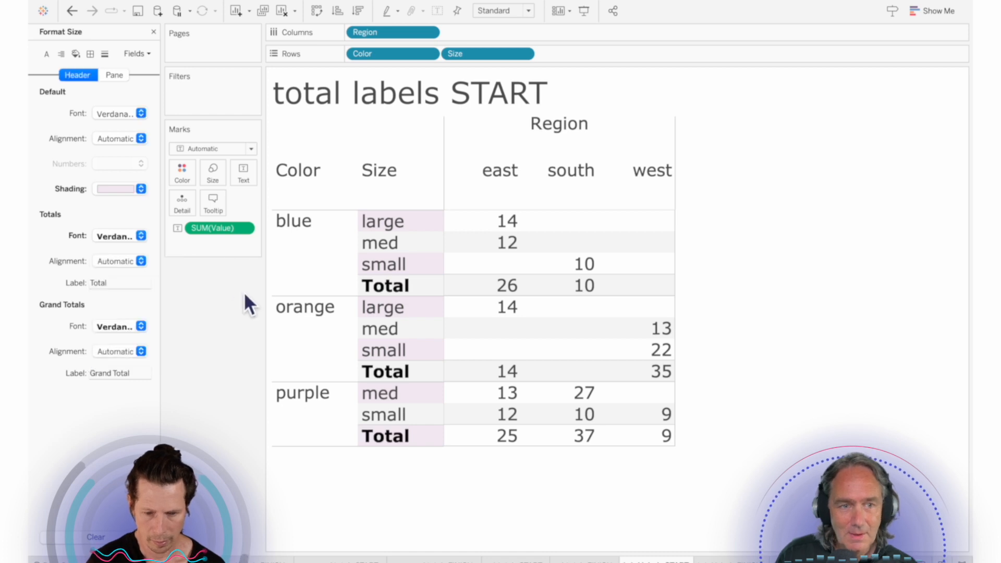
Change the Size totals label to "Size subtotal" and widen the Size column to fit it.
{"action": "double_click", "coordinate": [120, 283]}
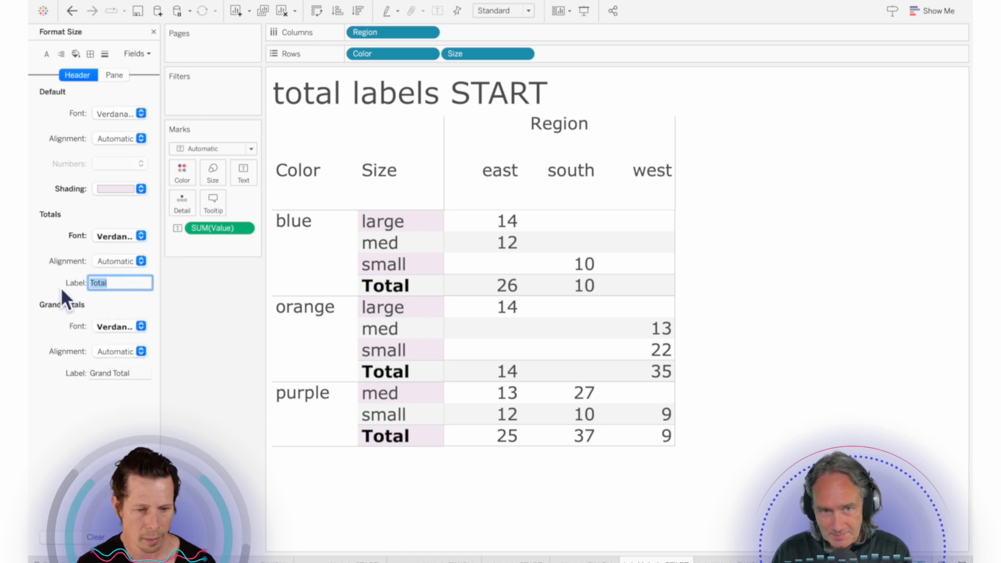
{"action": "type", "text": "Size sub"}
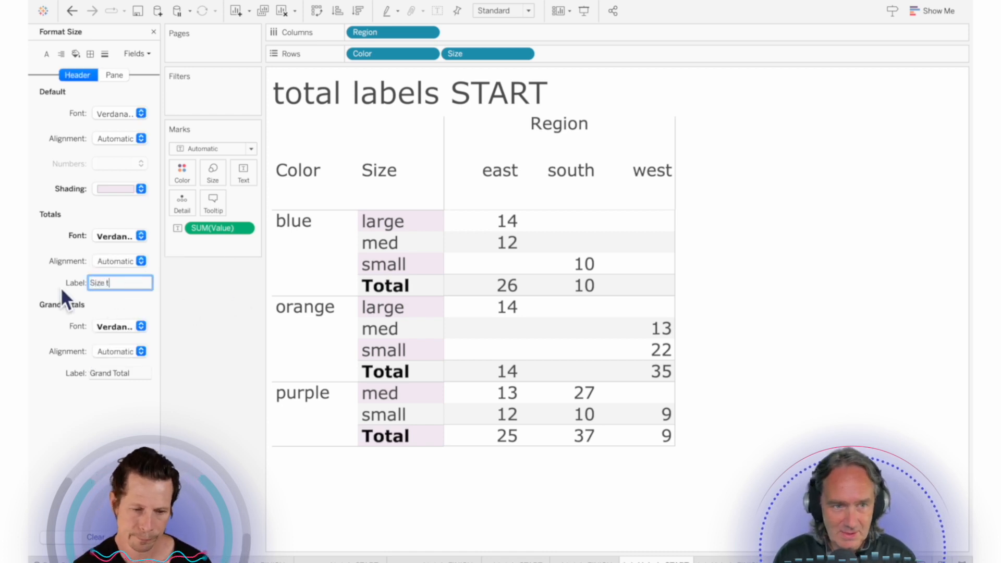
{"action": "type", "text": "total"}
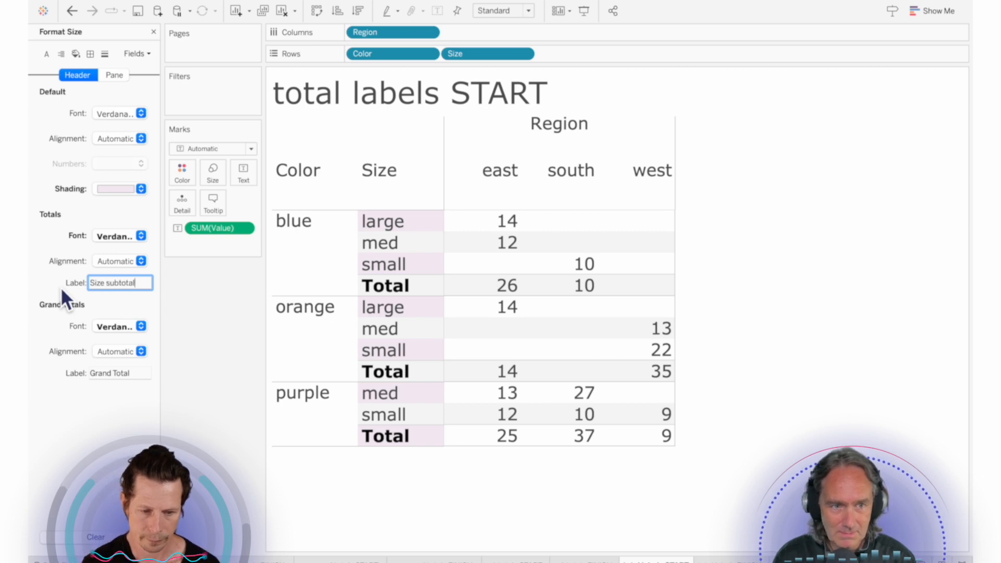
{"action": "left_click_drag", "start_coordinate": [456, 277], "coordinate": [505, 270]}
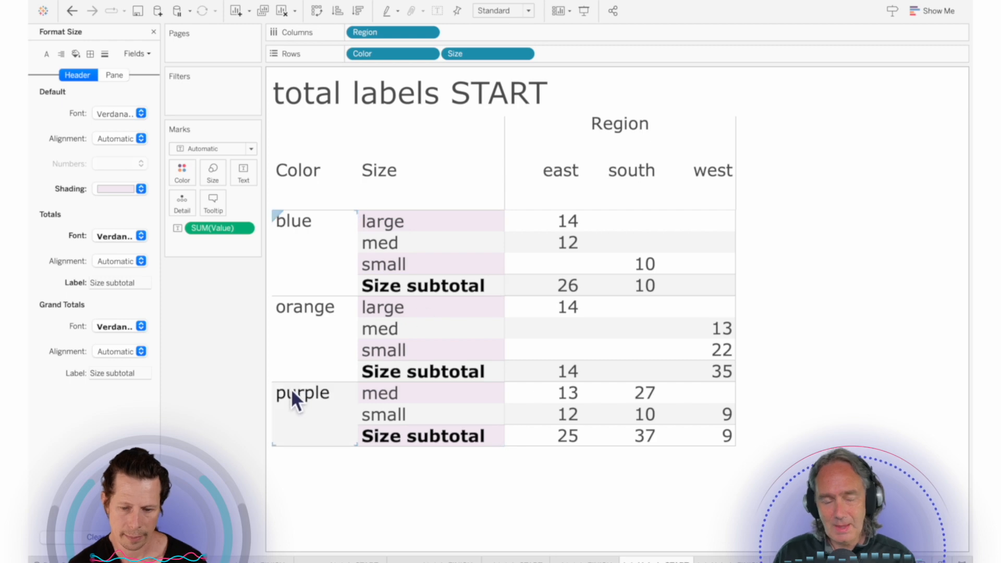
{"action": "left_click", "coordinate": [140, 282]}
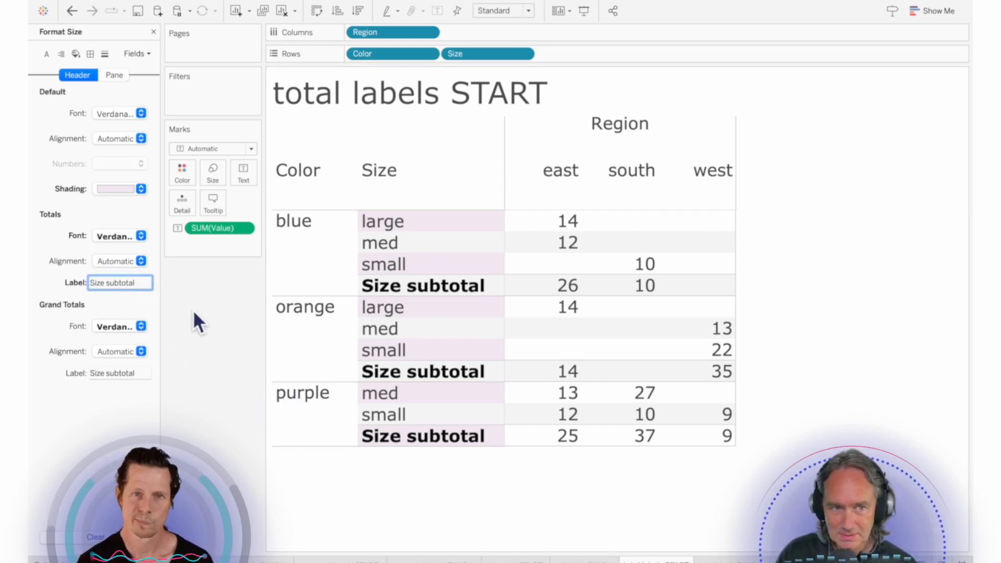
{"action": "left_click", "coordinate": [253, 378]}
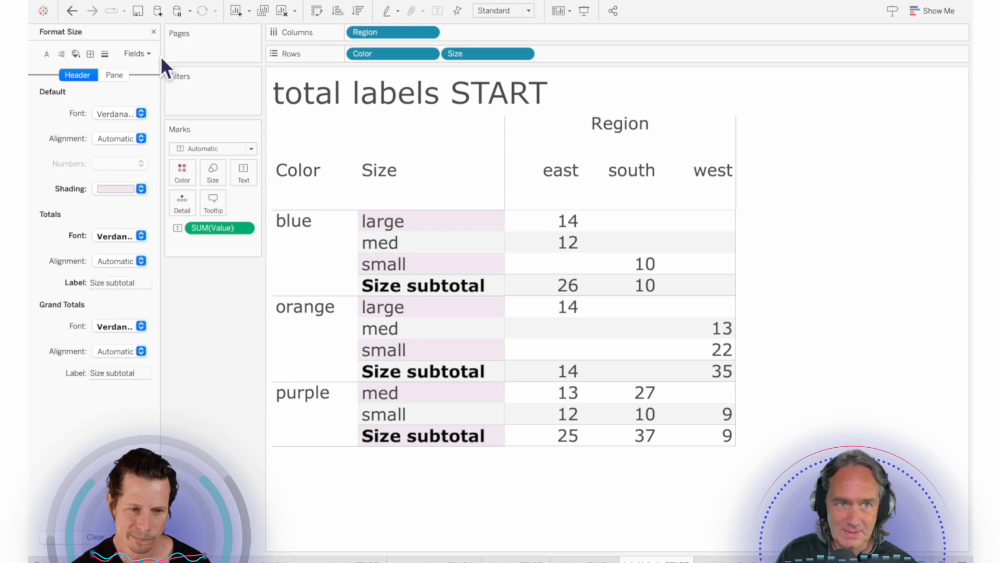
Show row grand totals in the total labels START table.
{"action": "mouse_move", "coordinate": [290, 5]}
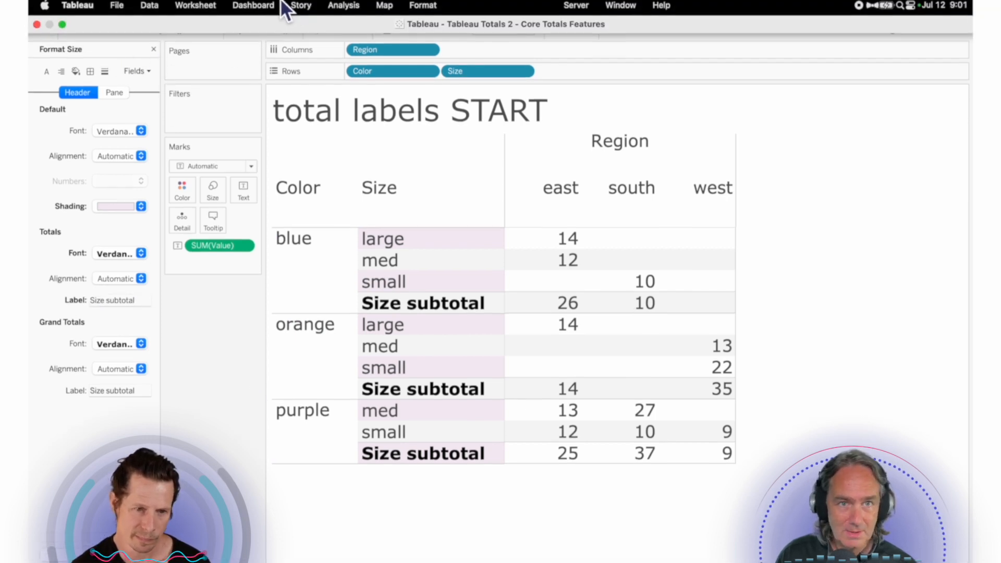
{"action": "left_click", "coordinate": [342, 9]}
{"action": "mouse_move", "coordinate": [373, 146]}
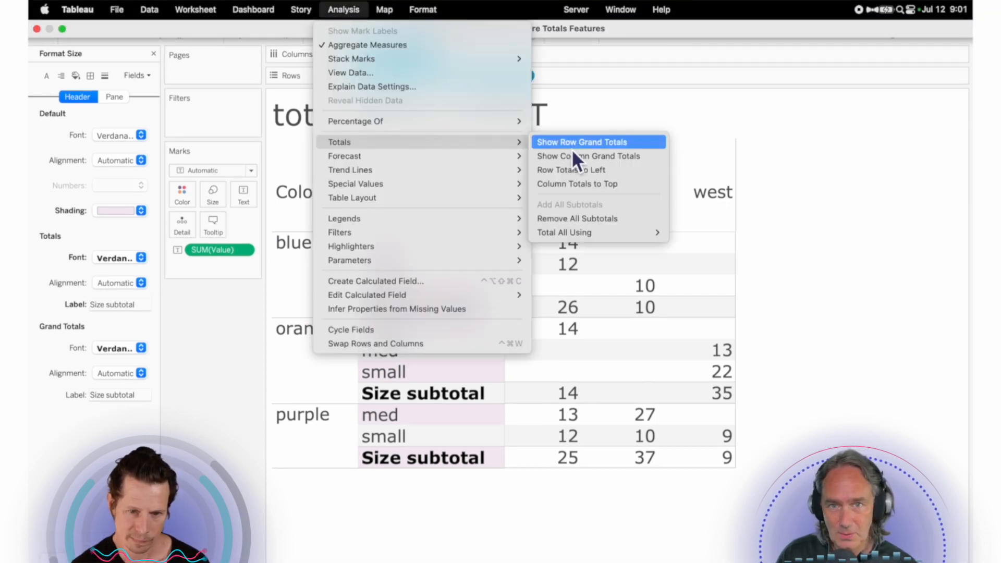
{"action": "left_click", "coordinate": [569, 146]}
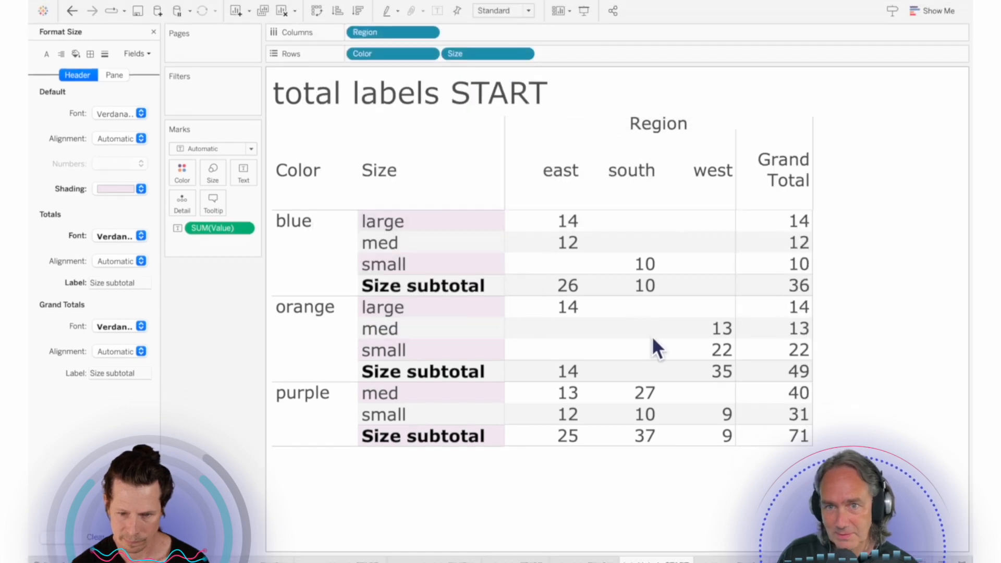
Change the grand total label of the Region headers to "Region total" and clear the selection in the table.
{"action": "right_click", "coordinate": [793, 190]}
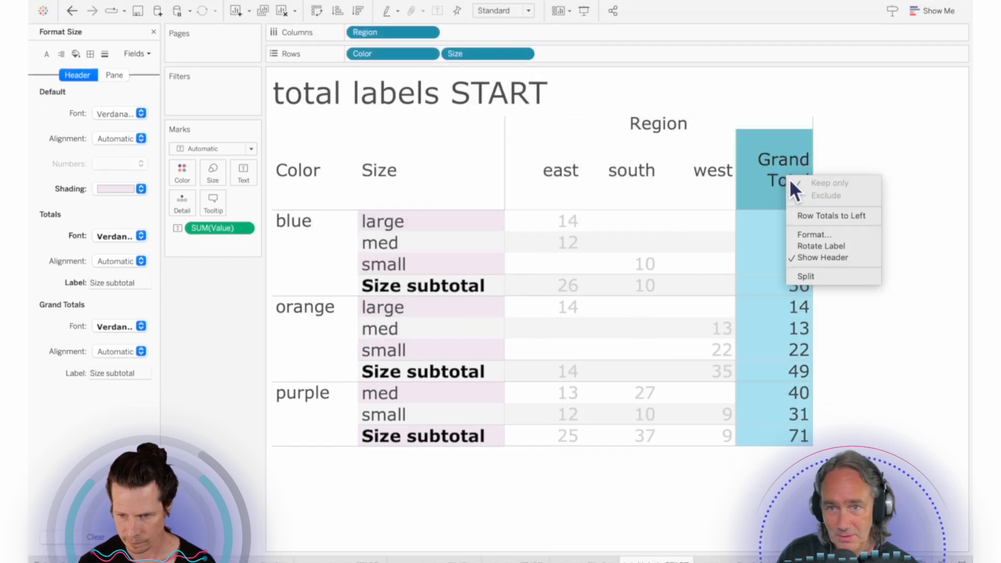
{"action": "left_click", "coordinate": [814, 234]}
{"action": "left_click_drag", "start_coordinate": [149, 374], "coordinate": [67, 374]}
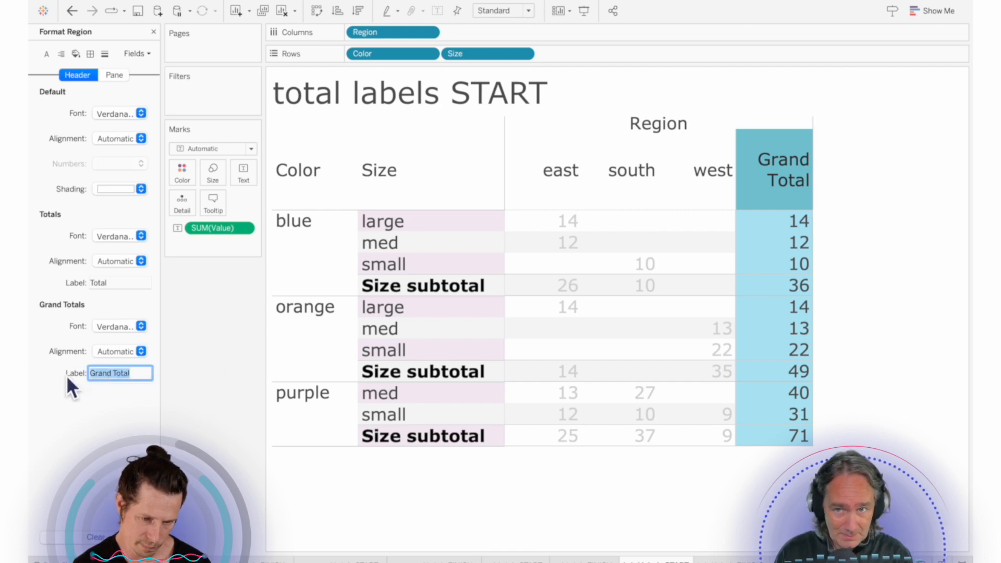
{"action": "type", "text": "Retion t"}
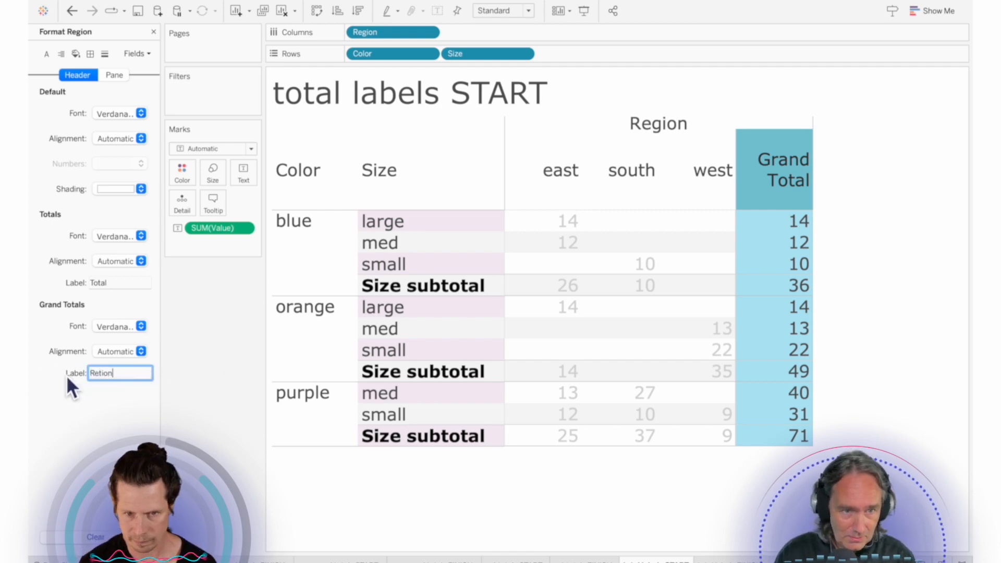
{"action": "key", "text": "BackSpace"}
{"action": "key", "text": "BackSpace"}
{"action": "key", "text": "BackSpace"}
{"action": "key", "text": "BackSpace"}
{"action": "key", "text": "BackSpace"}
{"action": "key", "text": "BackSpace"}
{"action": "type", "text": "gion total"}
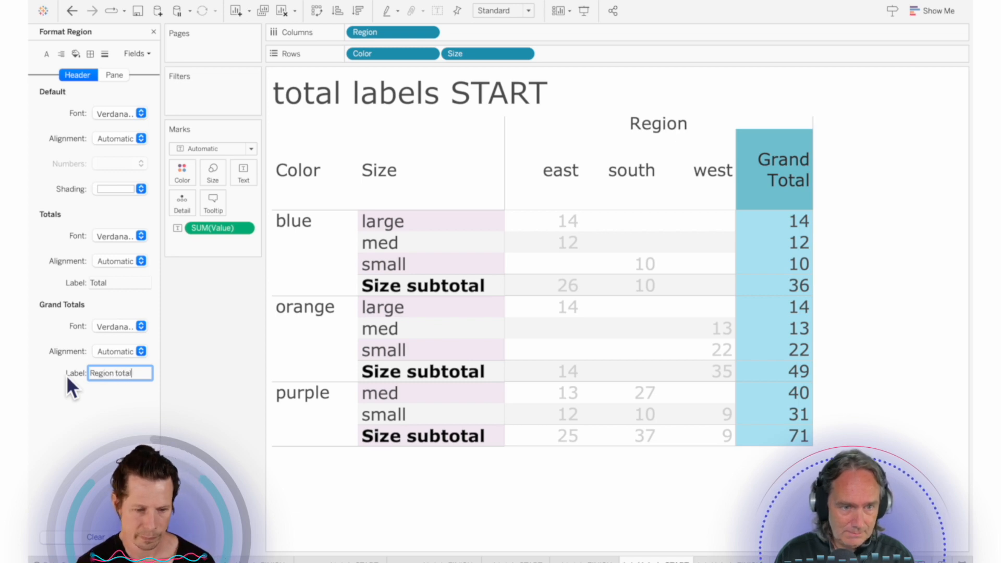
{"action": "key", "text": "Return"}
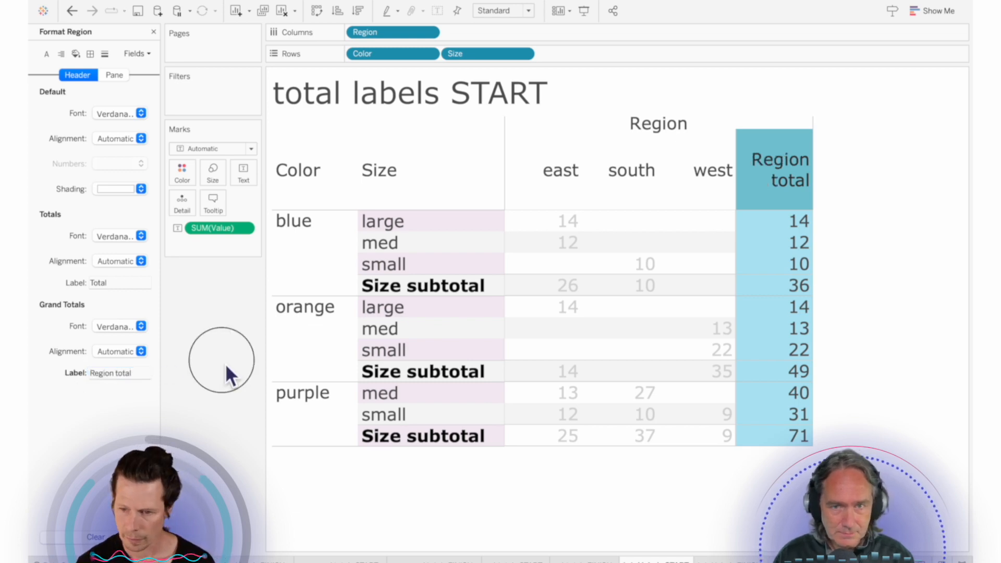
{"action": "left_click", "coordinate": [335, 307]}
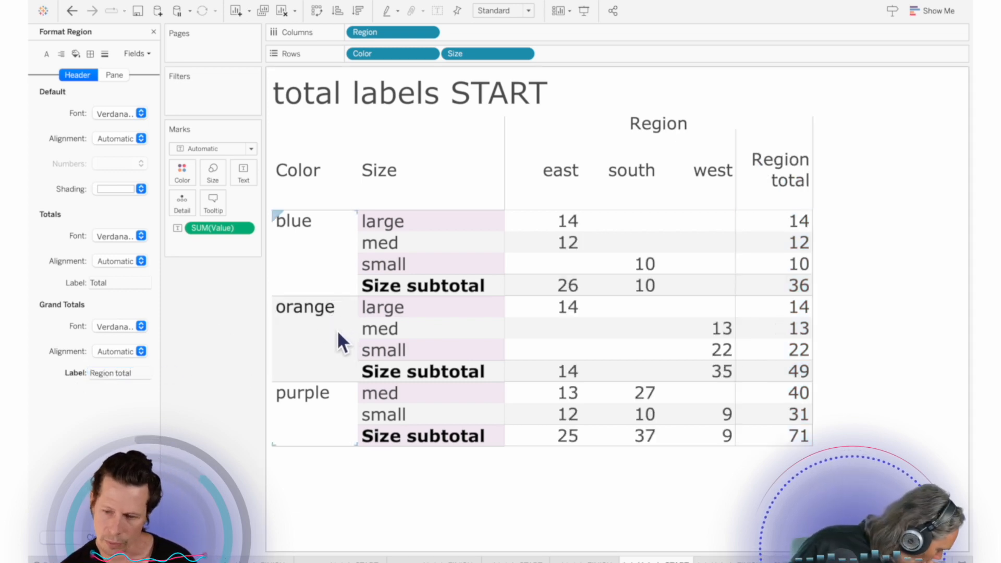
{"action": "left_click", "coordinate": [372, 307]}
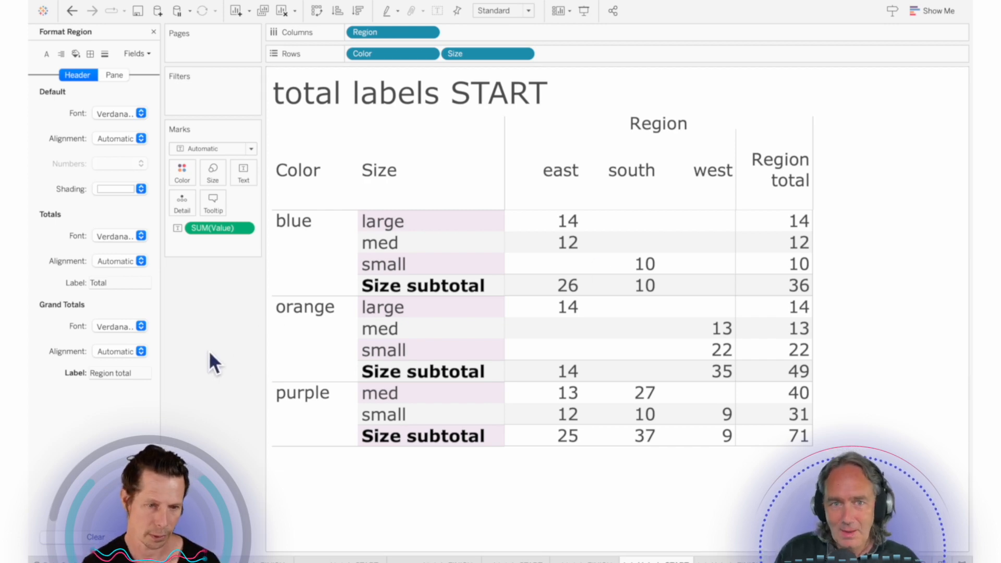
On the SUM total & total using Avg START sheet, close the Region formatting and show the list of data fields.
{"action": "mouse_move", "coordinate": [809, 331]}
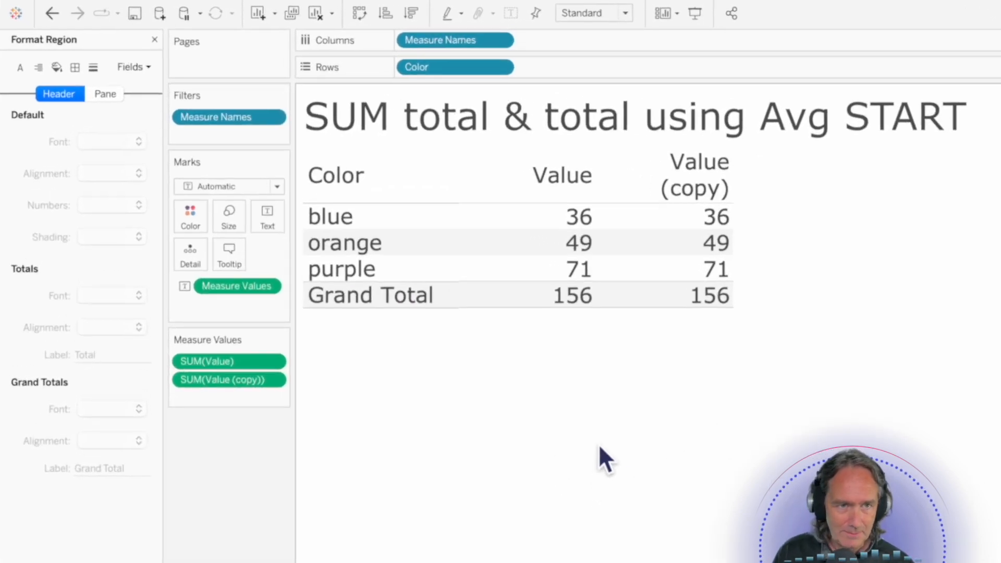
{"action": "left_click", "coordinate": [155, 41]}
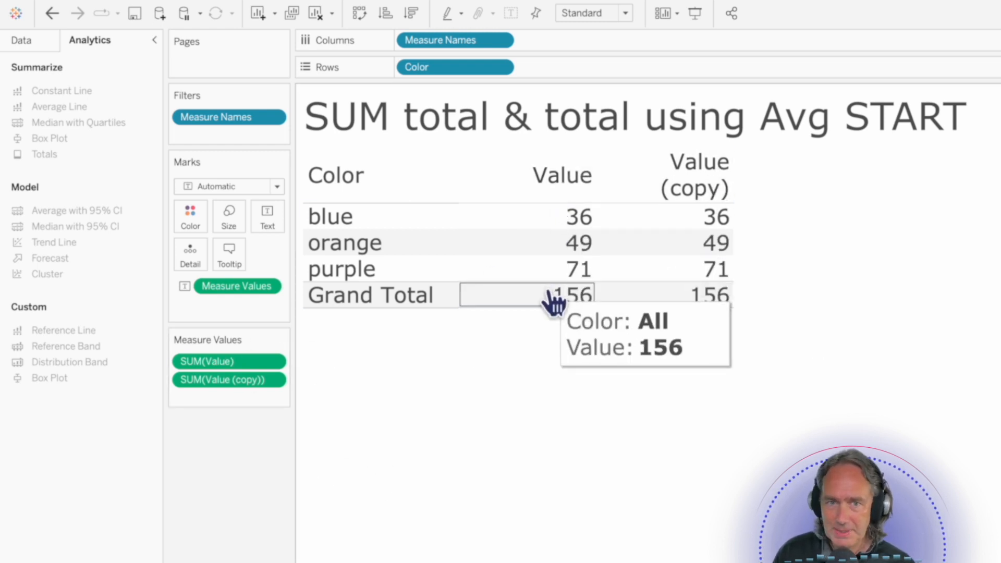
{"action": "left_click", "coordinate": [20, 42]}
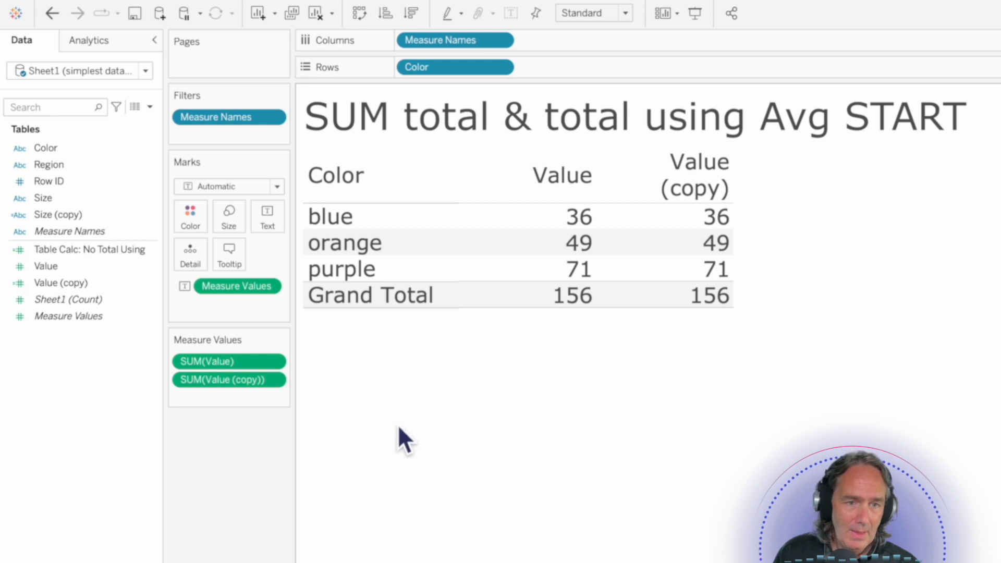
Set the SUM(Value (copy)) measure to total using Average.
{"action": "right_click", "coordinate": [243, 380]}
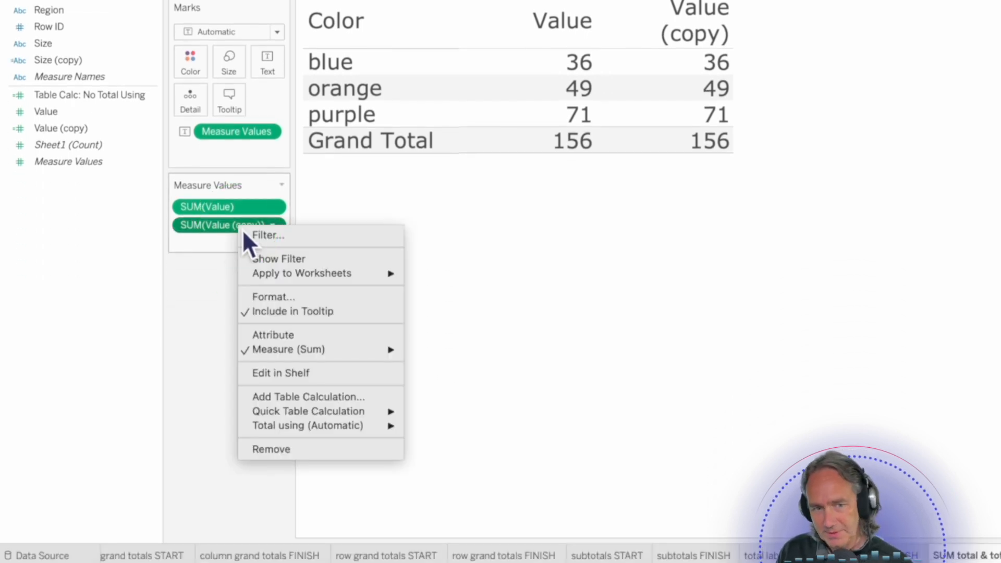
{"action": "mouse_move", "coordinate": [281, 412]}
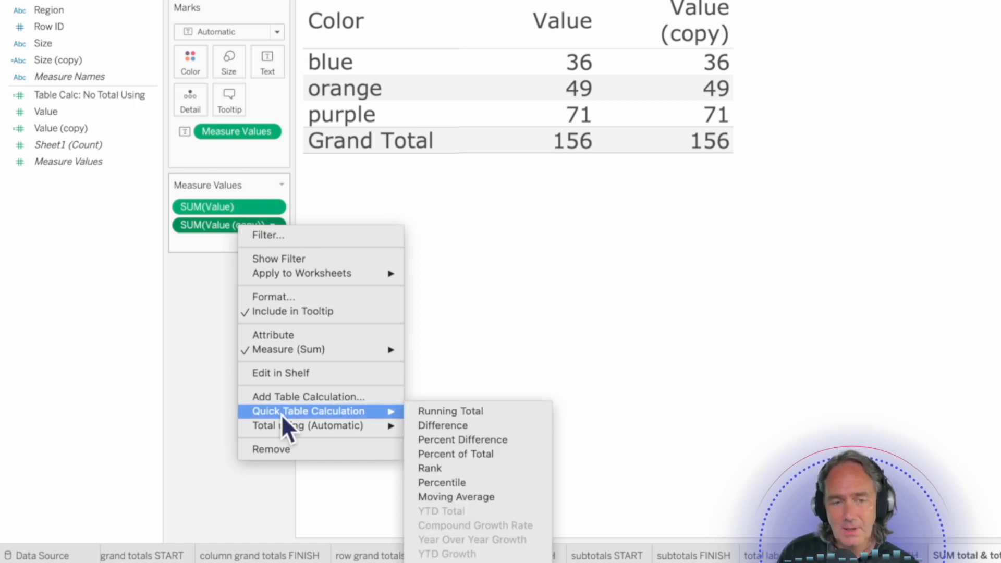
{"action": "mouse_move", "coordinate": [298, 427]}
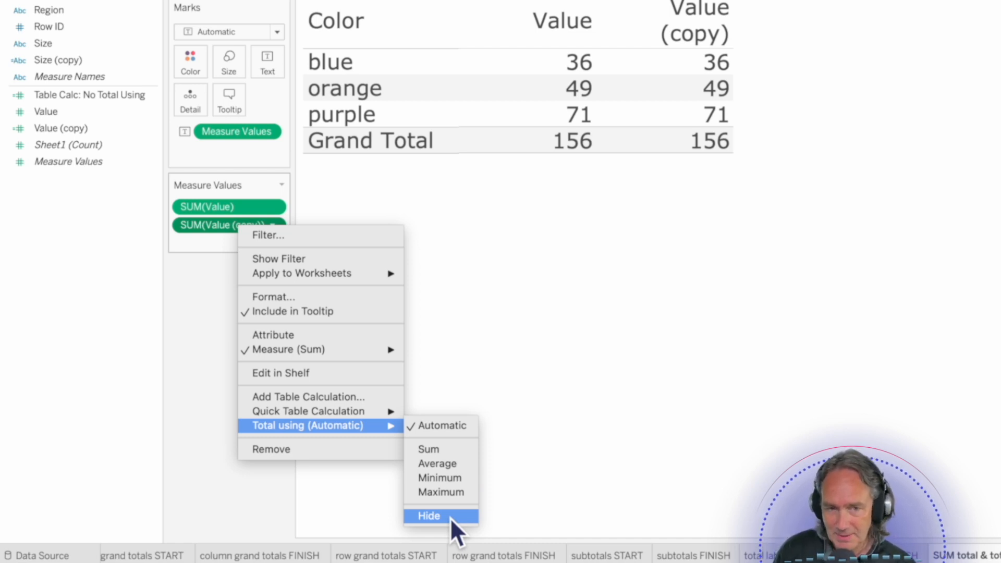
{"action": "left_click", "coordinate": [461, 465]}
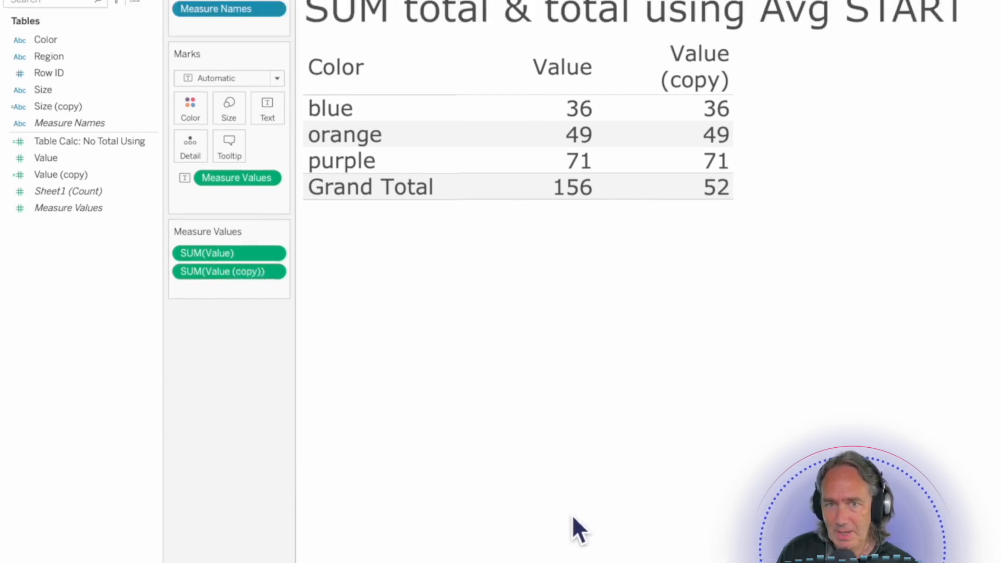
Hide the grand total of the SUM(Value) measure through its Total using setting.
{"action": "mouse_move", "coordinate": [708, 194]}
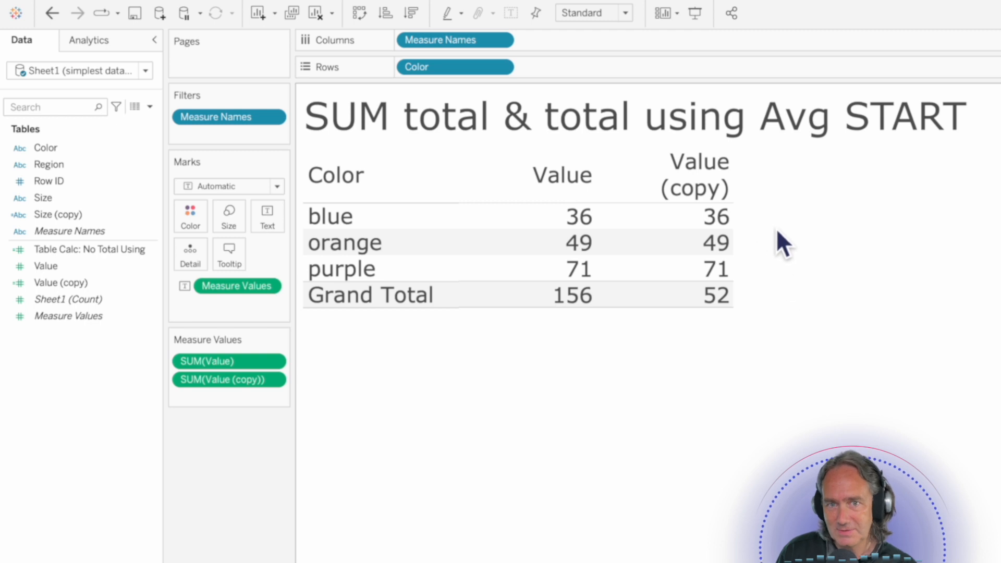
{"action": "mouse_move", "coordinate": [737, 272]}
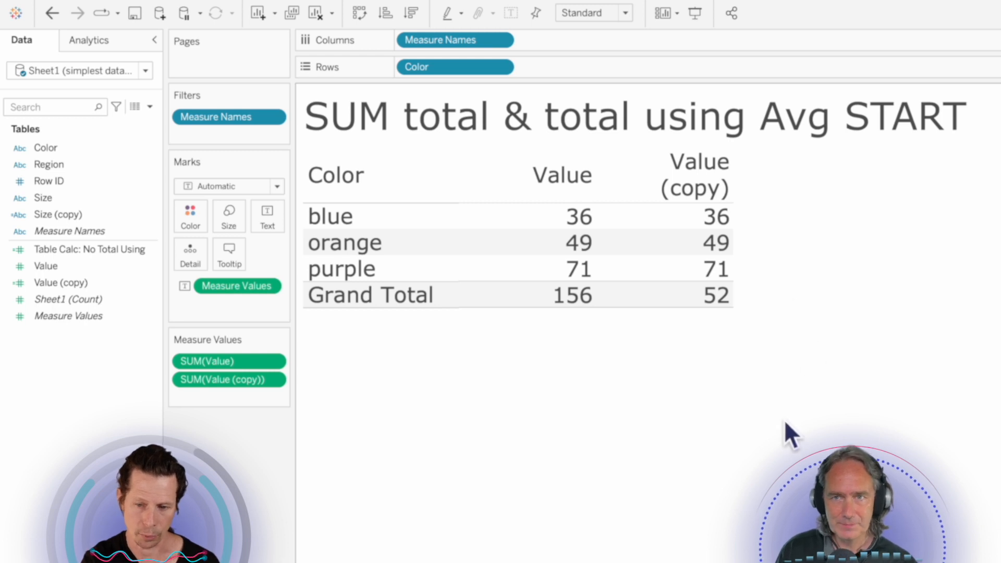
{"action": "right_click", "coordinate": [217, 361]}
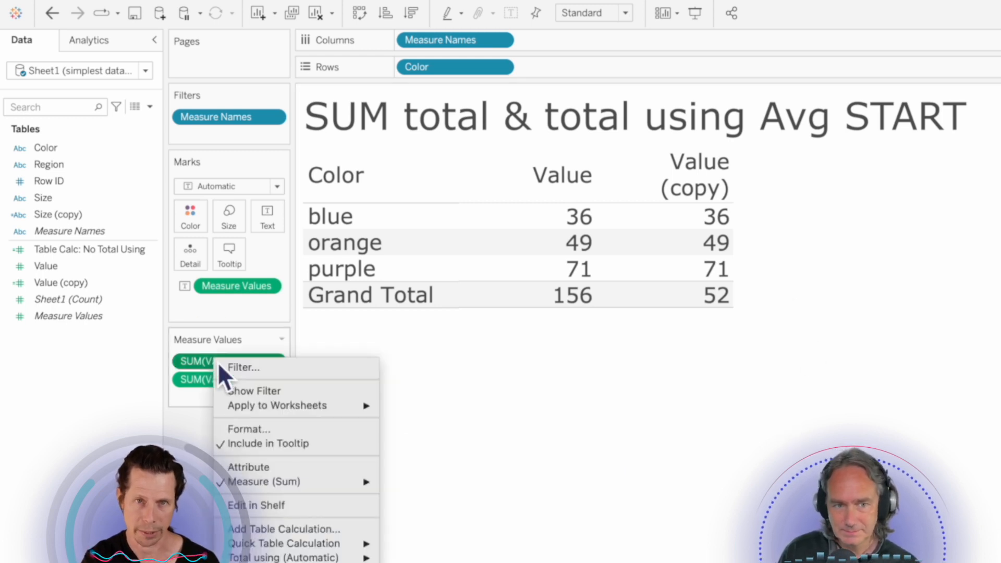
{"action": "mouse_move", "coordinate": [282, 557]}
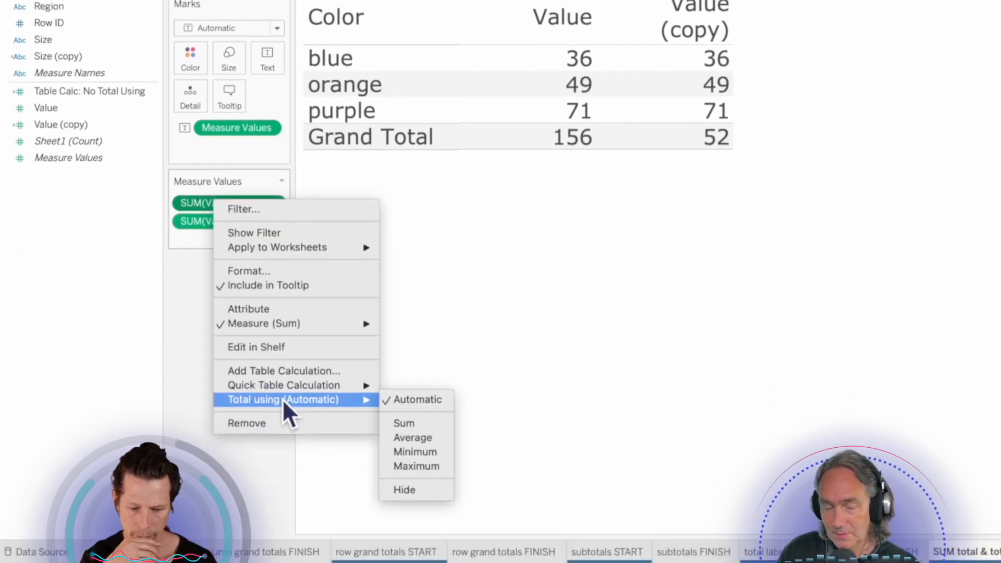
{"action": "left_click", "coordinate": [417, 490]}
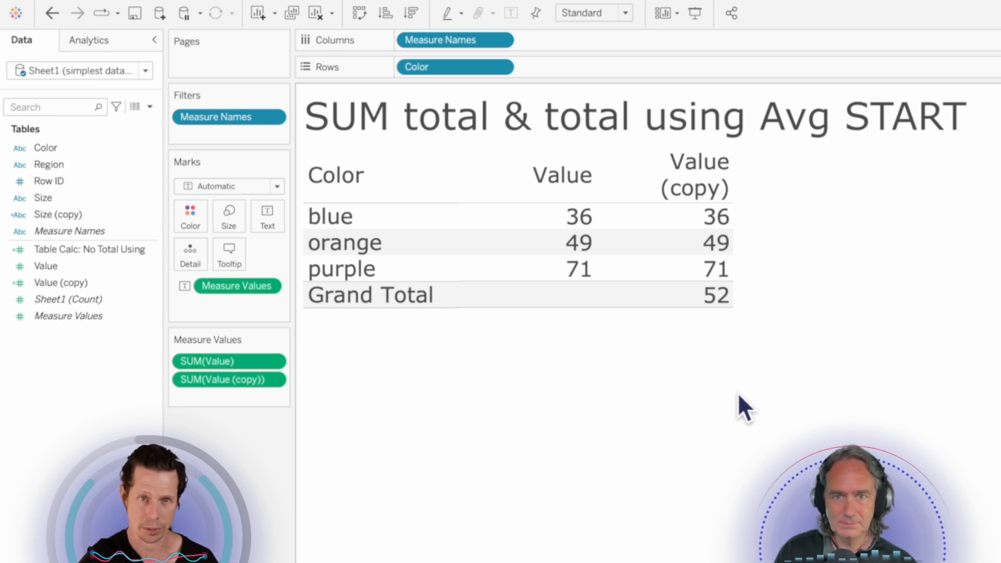
{"action": "mouse_move", "coordinate": [727, 296]}
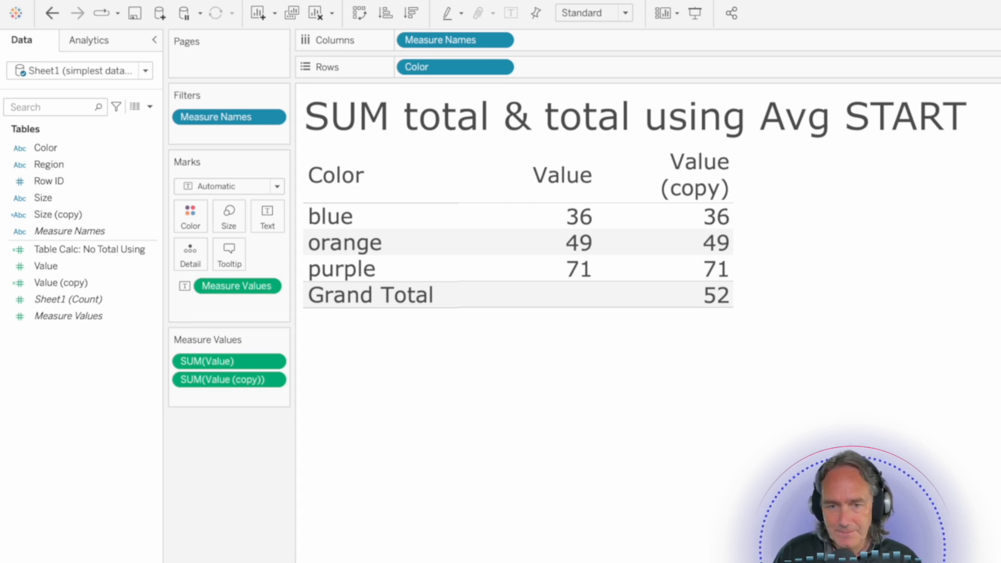
Switch to the AVG total & total using Avg START sheet and examine the average values by color.
{"action": "key", "text": "ctrl+Tab"}
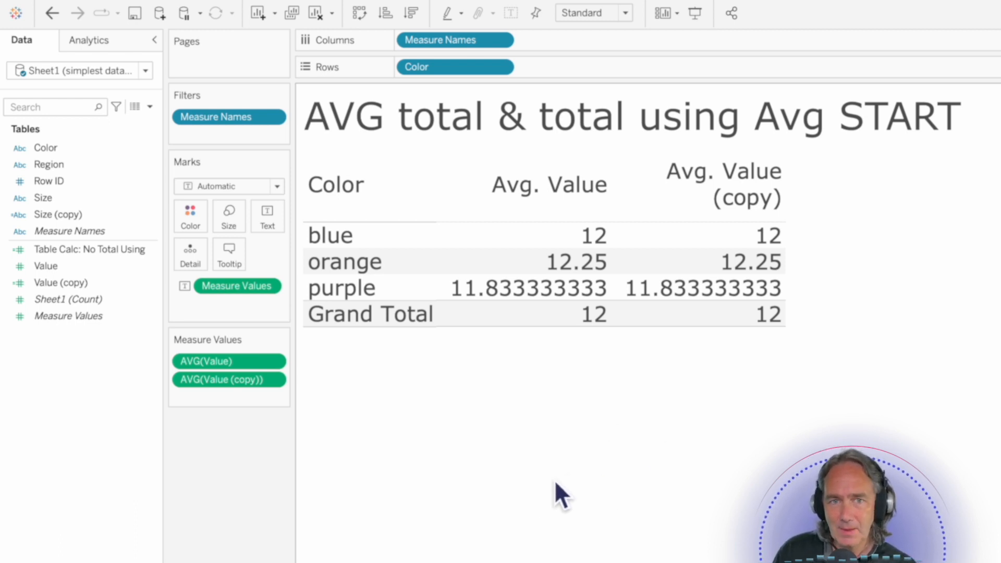
{"action": "mouse_move", "coordinate": [589, 236]}
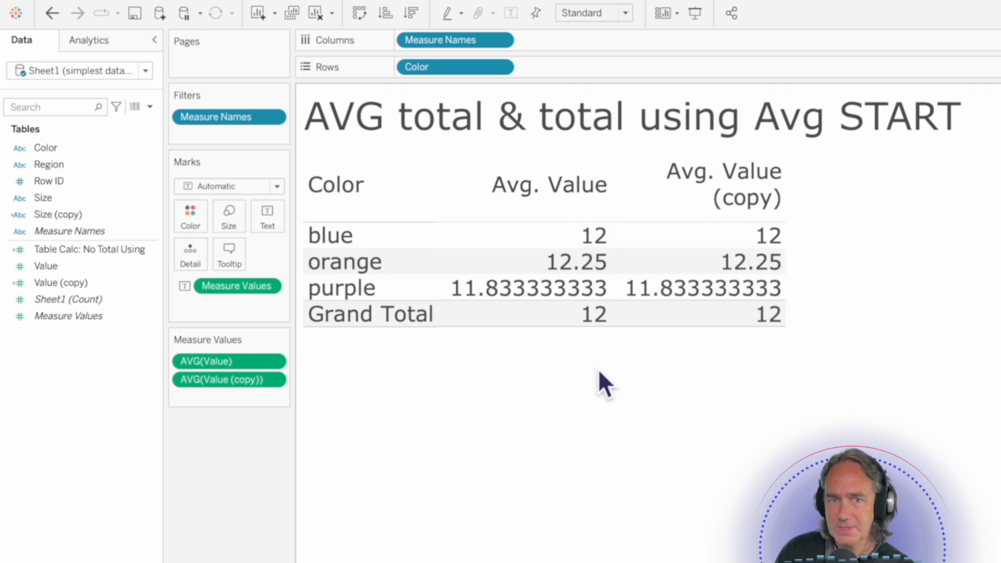
{"action": "mouse_move", "coordinate": [595, 299]}
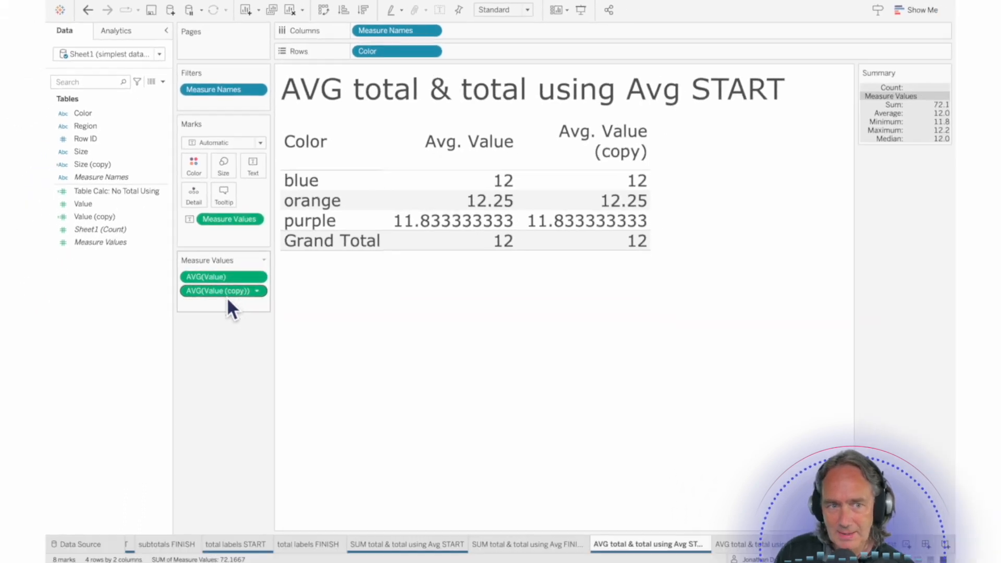
{"action": "right_click", "coordinate": [235, 379]}
{"action": "mouse_move", "coordinate": [275, 448]}
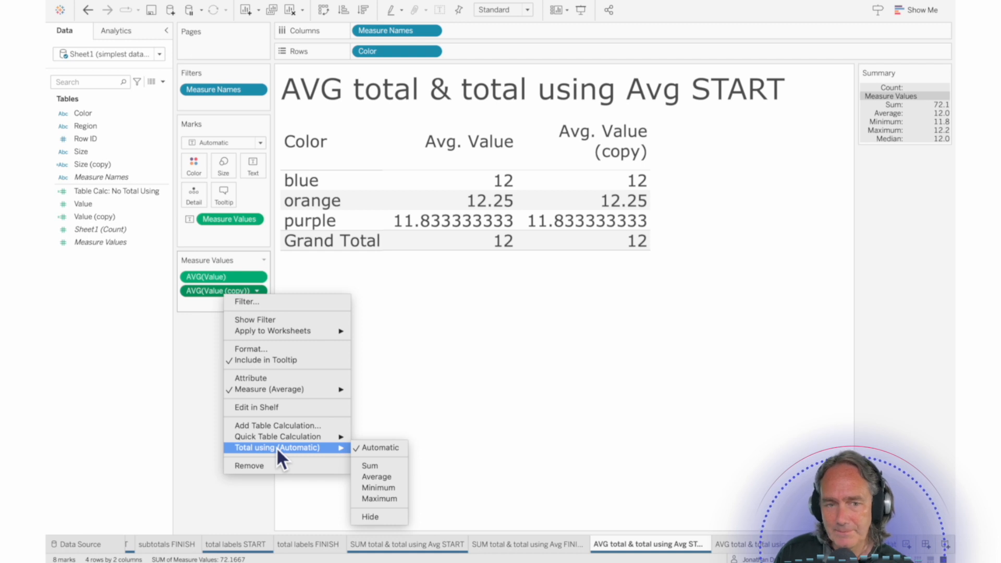
{"action": "left_click", "coordinate": [442, 392]}
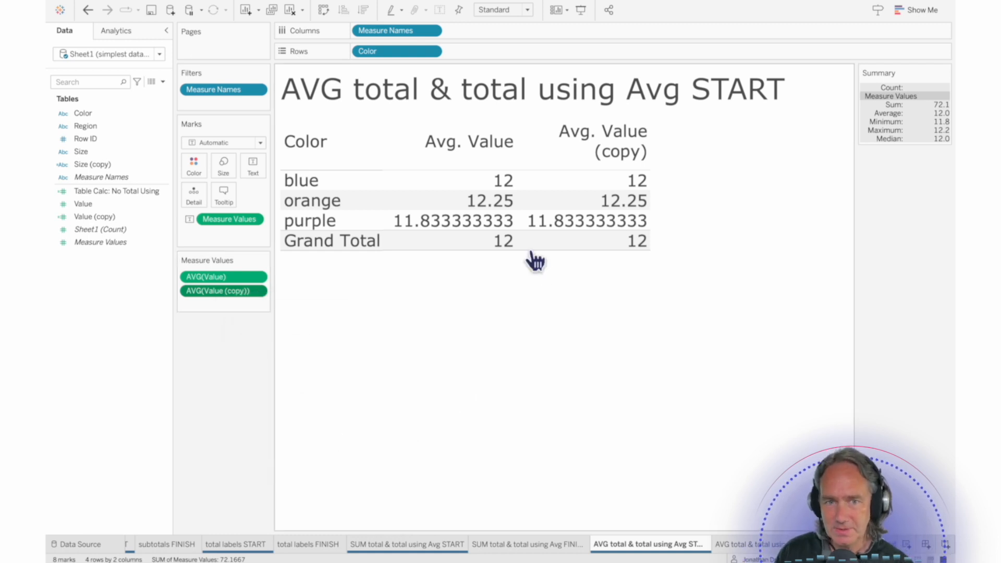
{"action": "mouse_move", "coordinate": [510, 249]}
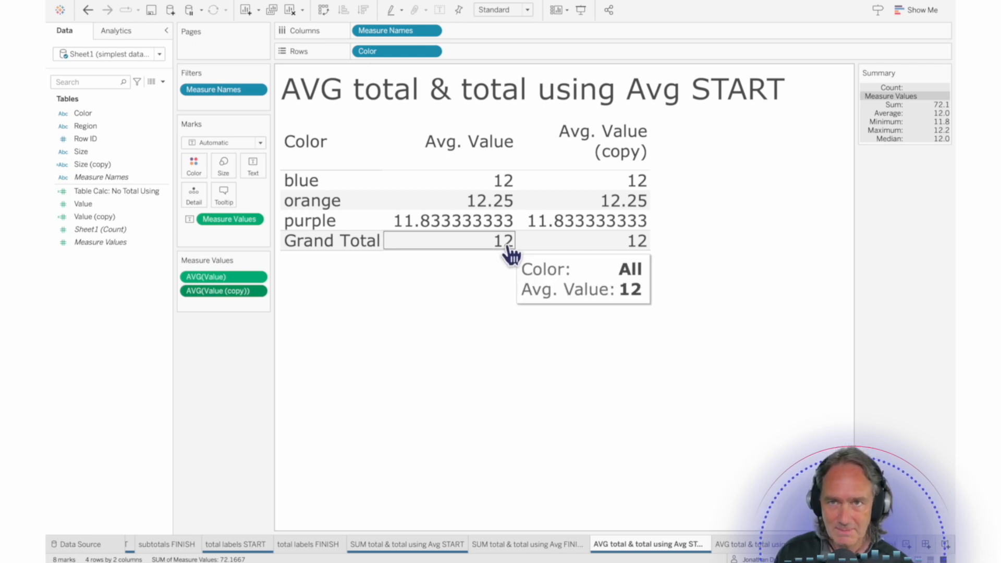
Set the AVG(Value (copy)) measure to total using Average.
{"action": "right_click", "coordinate": [237, 293]}
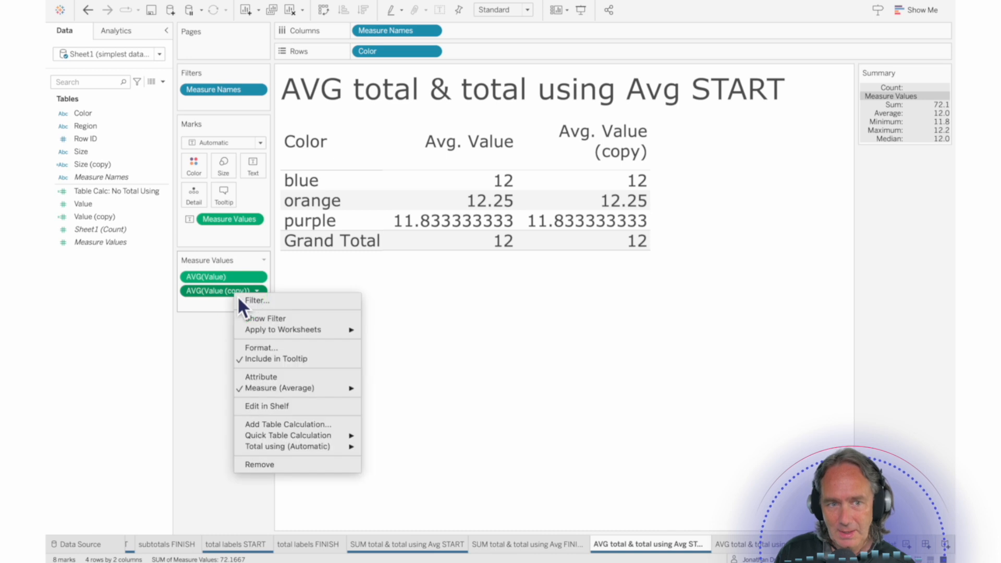
{"action": "mouse_move", "coordinate": [280, 446]}
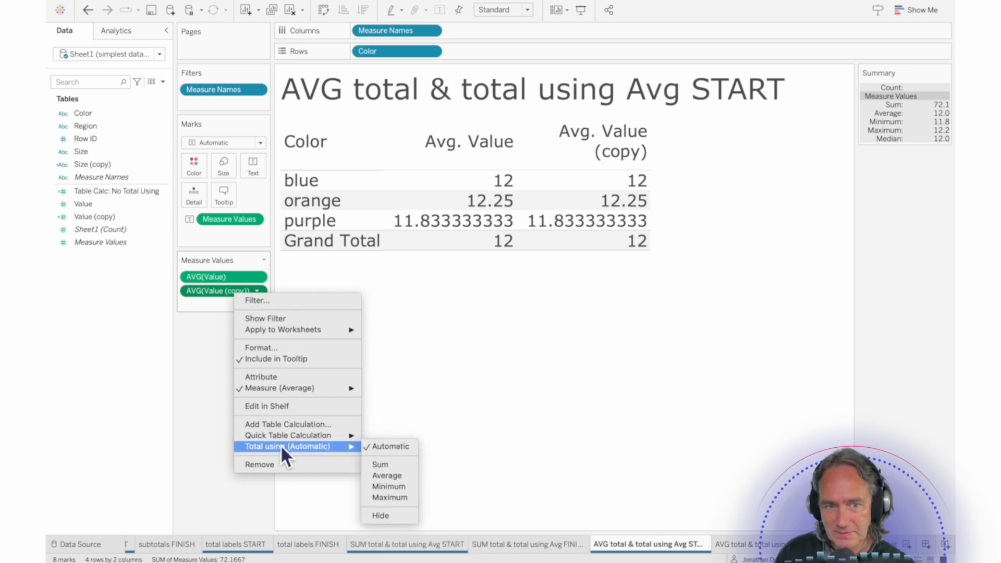
{"action": "left_click", "coordinate": [411, 477]}
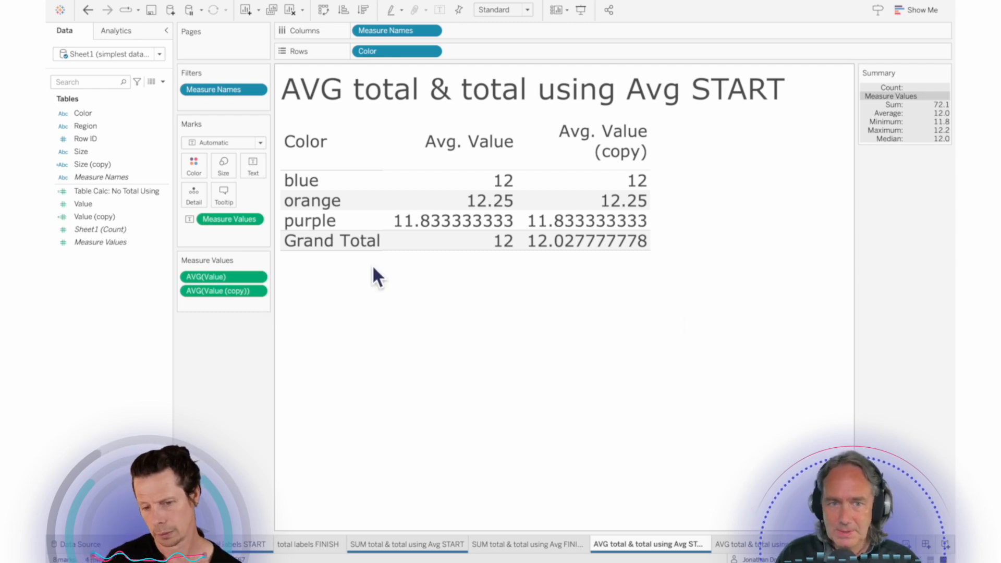
Switch to the COUNTD total & total using Sum START sheet.
{"action": "right_click", "coordinate": [197, 291]}
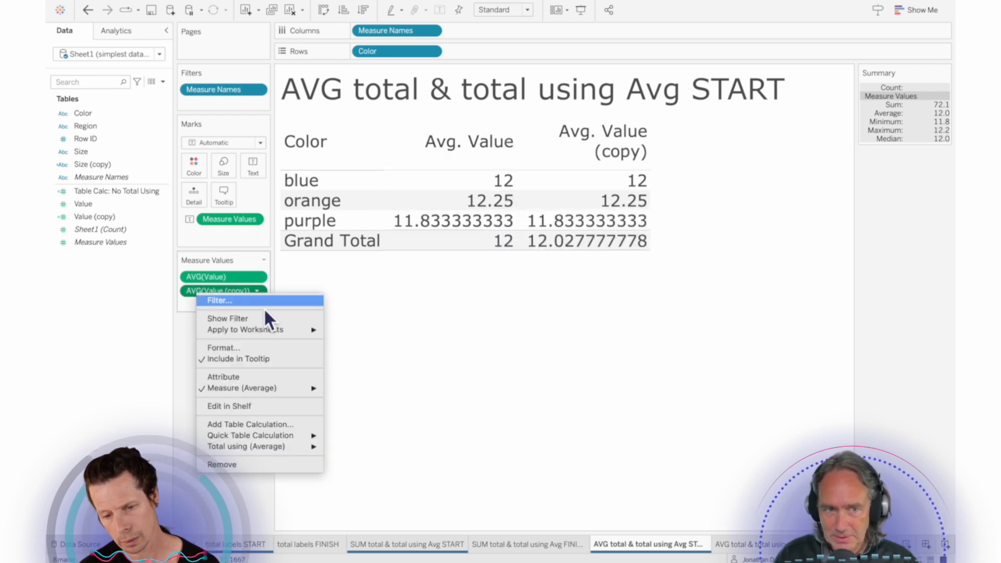
{"action": "left_click", "coordinate": [632, 495]}
{"action": "scroll", "coordinate": [628, 548], "scroll_direction": "down", "scroll_amount": 5}
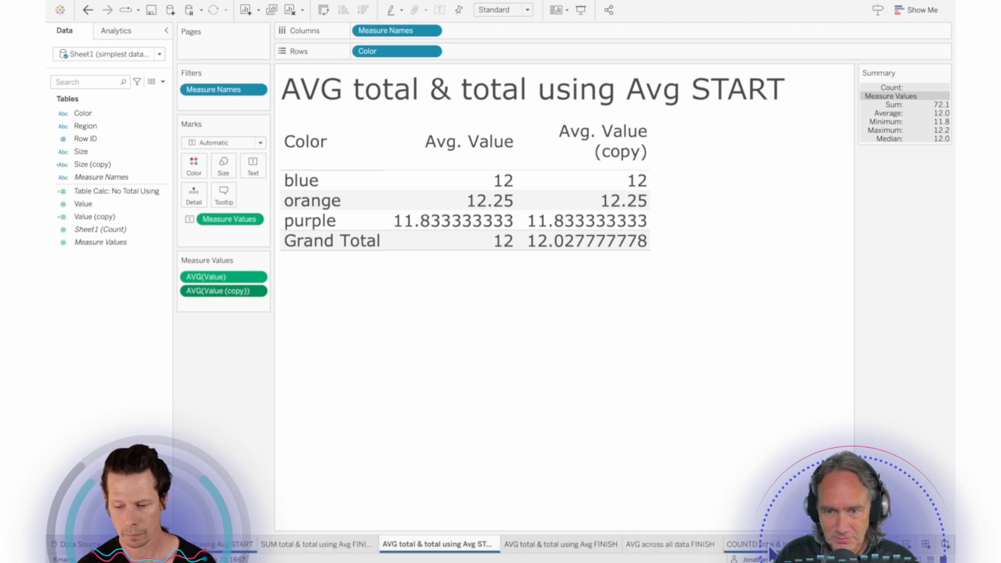
{"action": "left_click", "coordinate": [626, 549]}
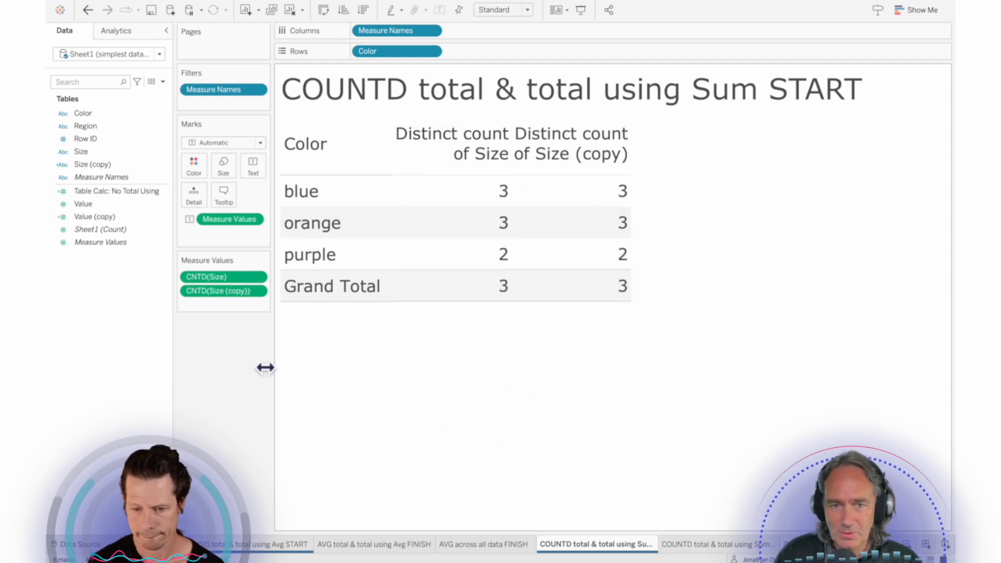
Set the CNTD(Size (copy)) measure to total using Sum and compare its grand total with the Size column.
{"action": "right_click", "coordinate": [222, 295]}
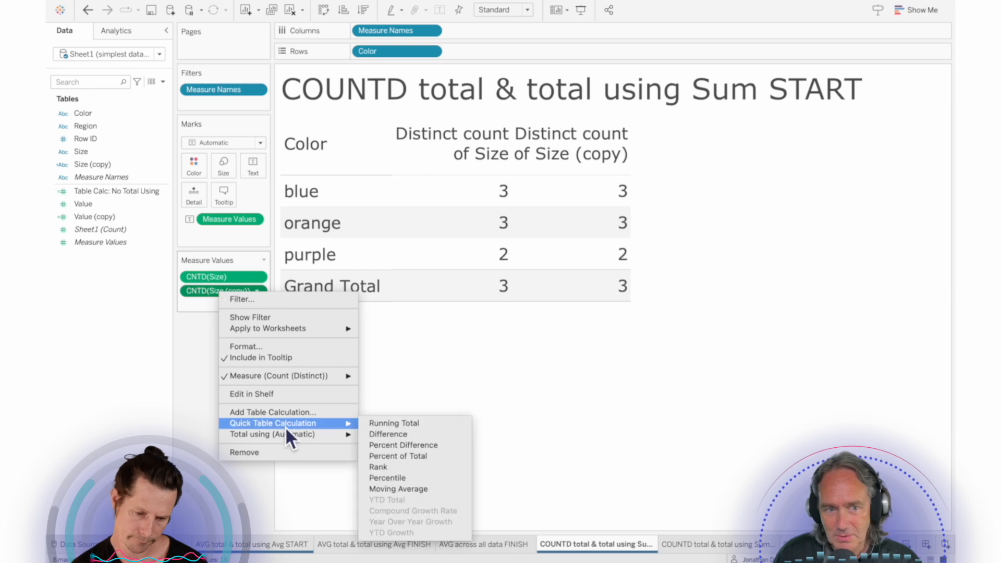
{"action": "mouse_move", "coordinate": [286, 434]}
{"action": "left_click", "coordinate": [376, 453]}
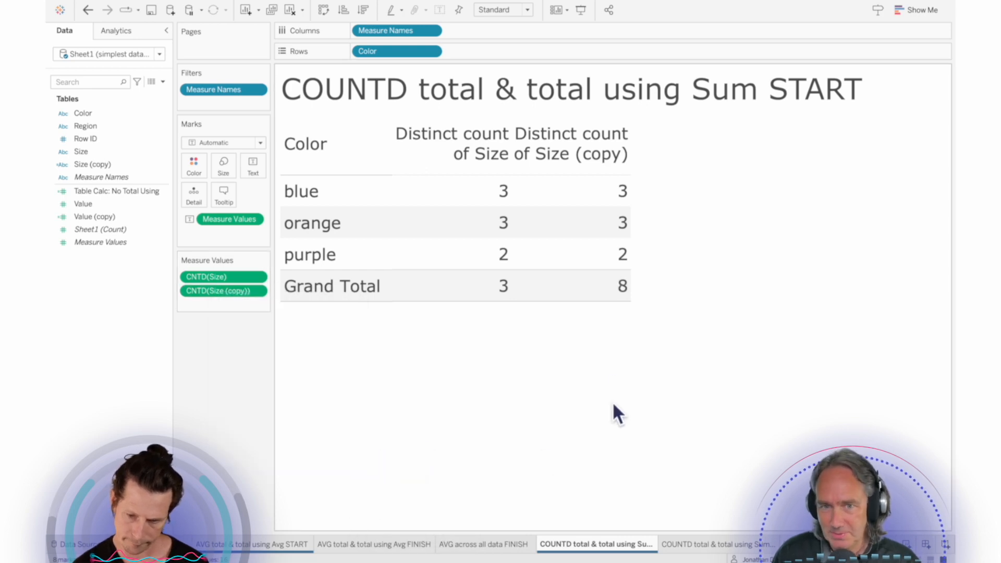
{"action": "mouse_move", "coordinate": [619, 299]}
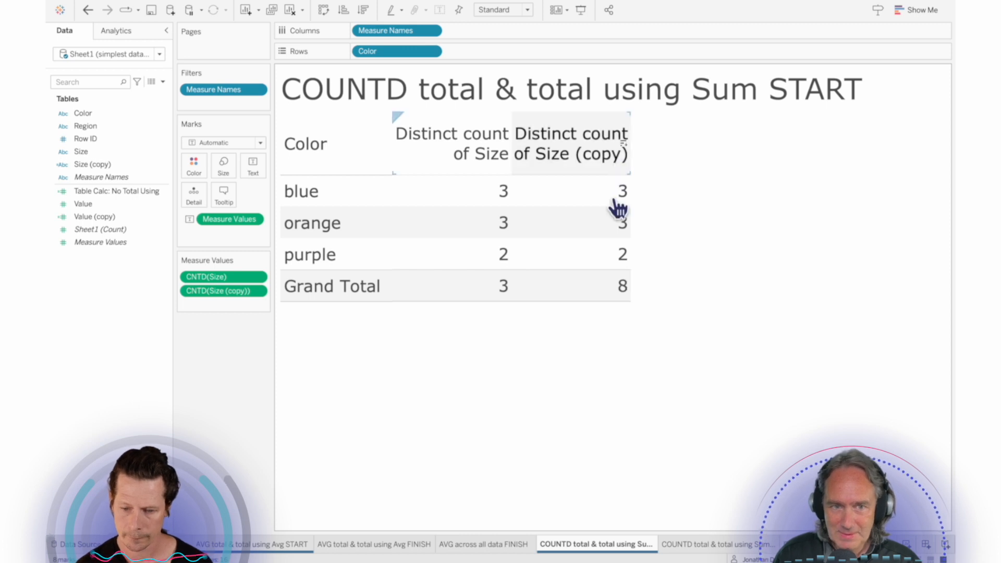
{"action": "mouse_move", "coordinate": [466, 253]}
{"action": "mouse_move", "coordinate": [486, 277]}
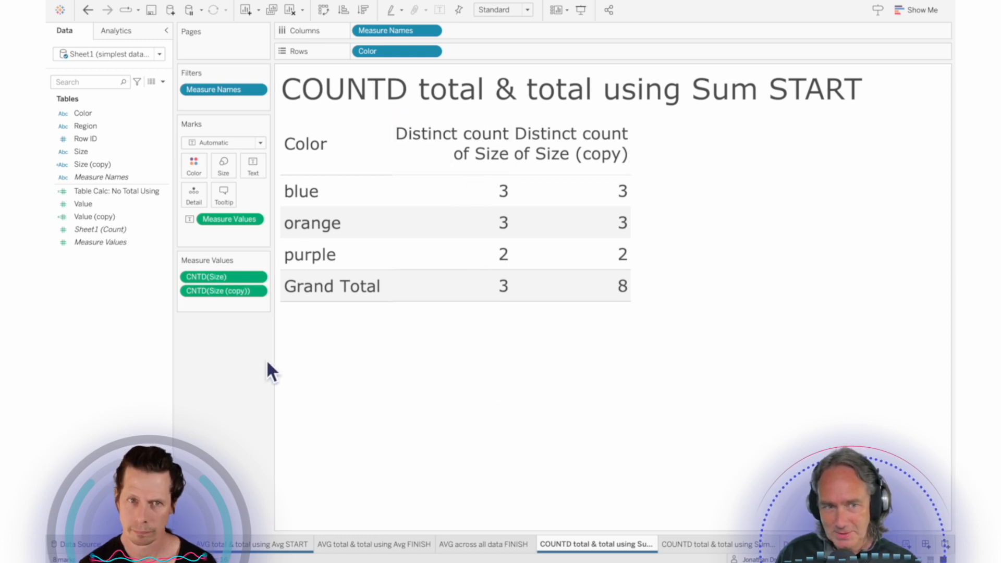
Review the Total using options of the CNTD(Size (copy)) measure without changing them.
{"action": "right_click", "coordinate": [223, 292]}
{"action": "mouse_move", "coordinate": [279, 438]}
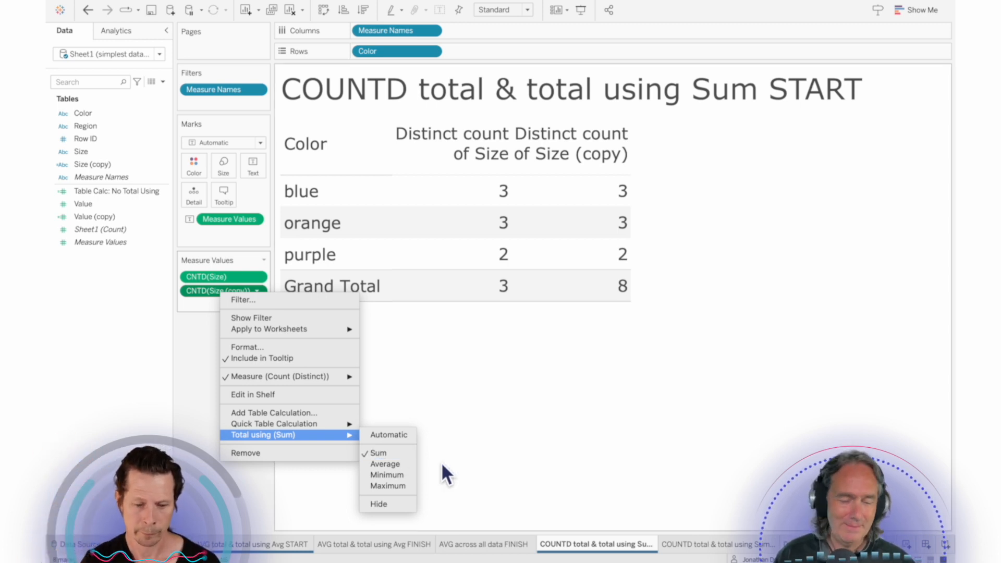
{"action": "left_click", "coordinate": [506, 412]}
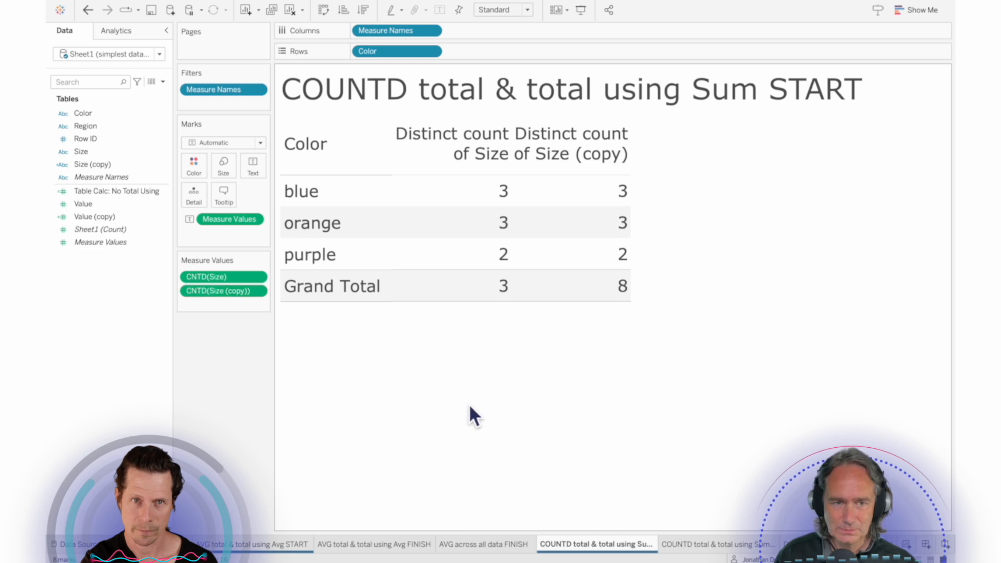
{"action": "right_click", "coordinate": [225, 296]}
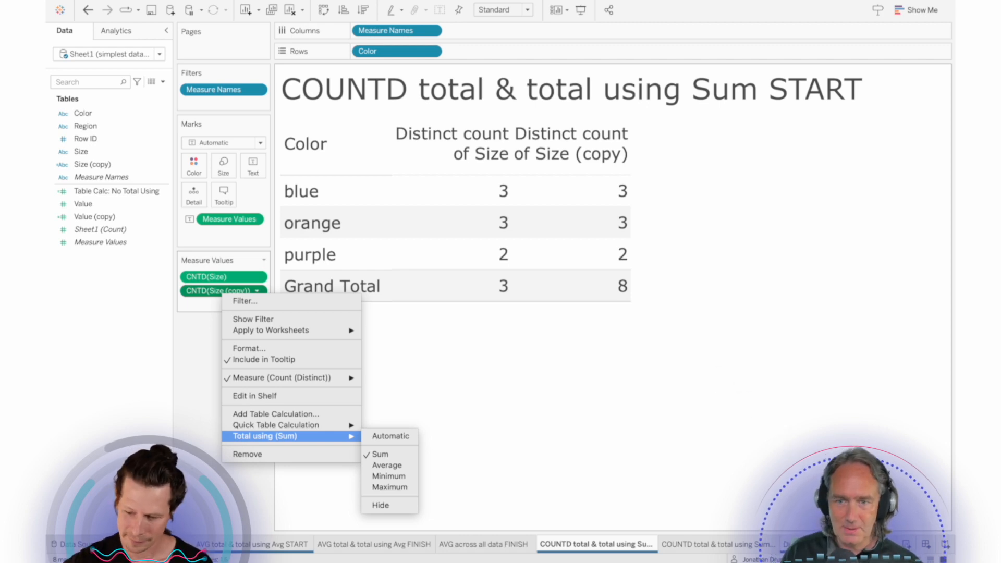
{"action": "key", "text": "Escape"}
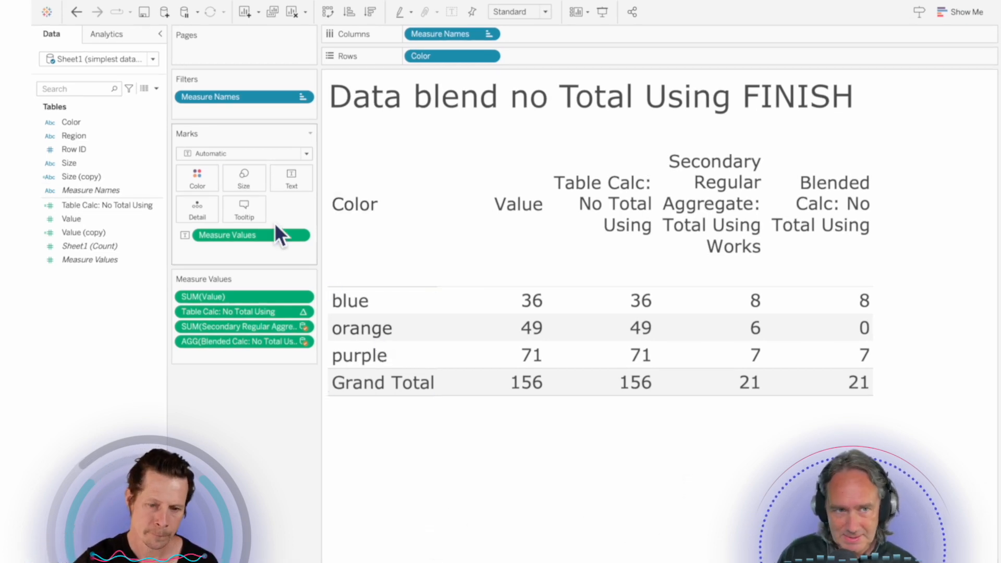
On the Data blend no Total Using FINISH sheet, enlarge the data source list to show both sources.
{"action": "left_click_drag", "start_coordinate": [118, 86], "coordinate": [119, 102]}
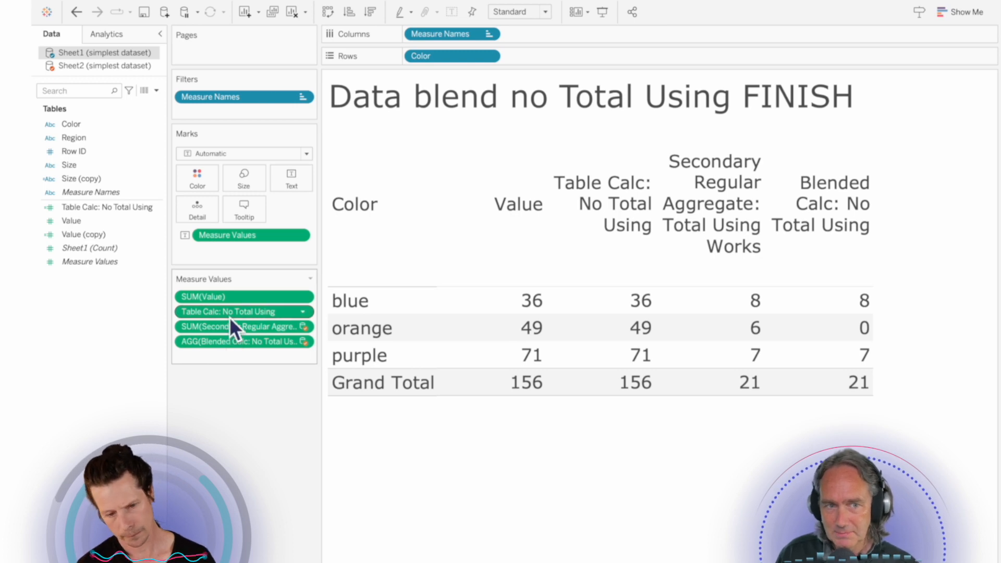
{"action": "mouse_move", "coordinate": [230, 320]}
{"action": "mouse_move", "coordinate": [630, 395]}
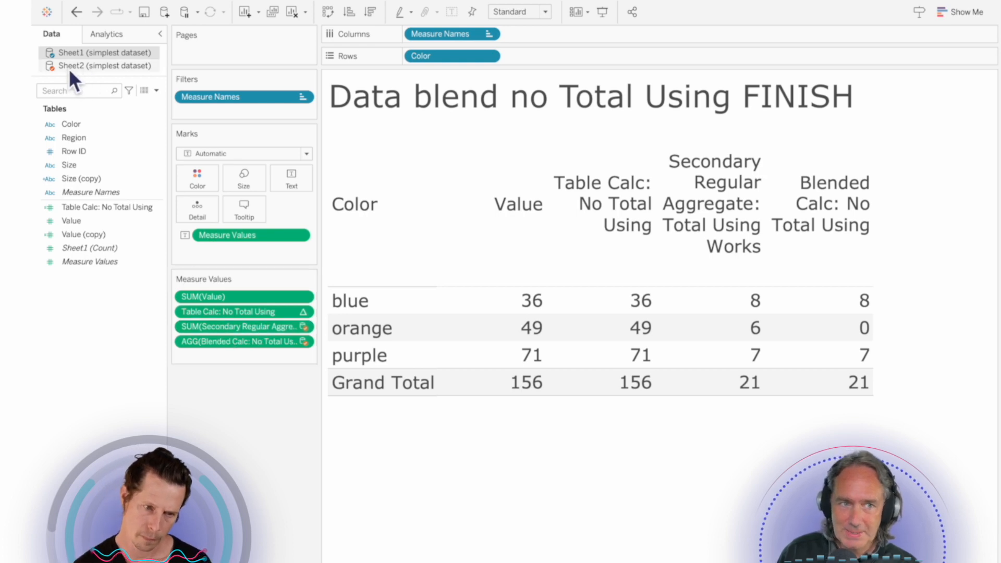
Examine the Sheet2 source's secondary aggregate and blended calculation fields against the table, and return to the Sheet1 source.
{"action": "left_click", "coordinate": [53, 68]}
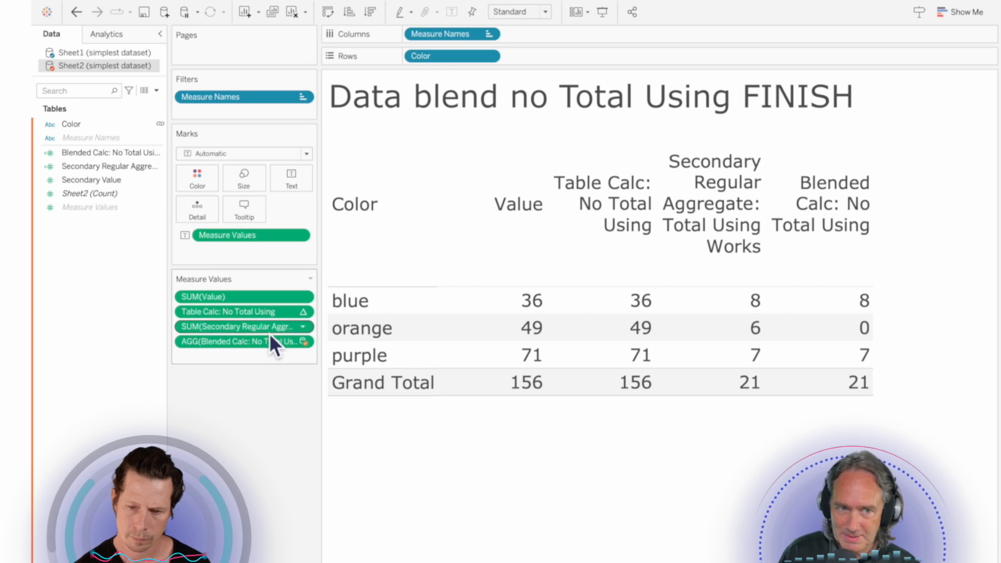
{"action": "left_click", "coordinate": [130, 169]}
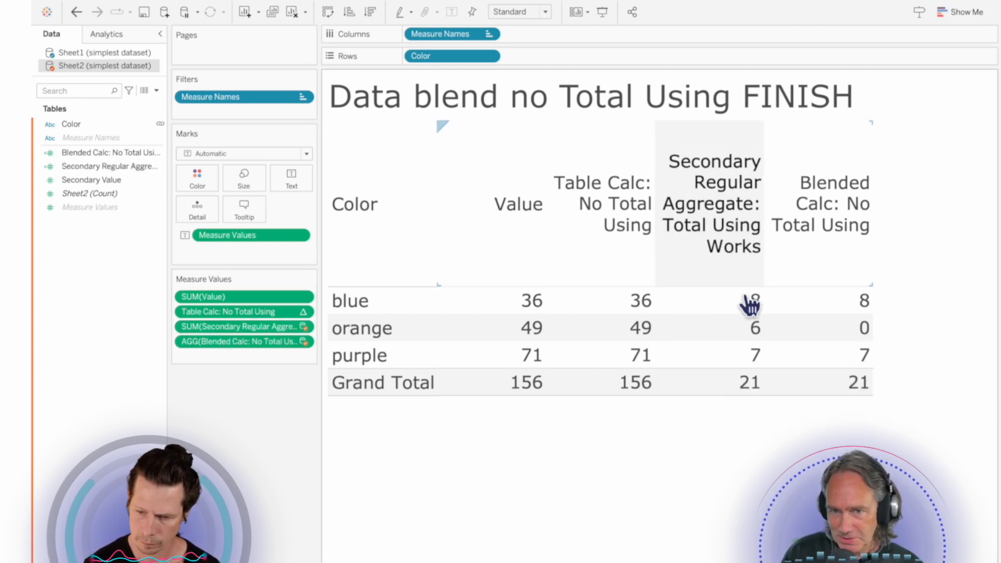
{"action": "mouse_move", "coordinate": [746, 341]}
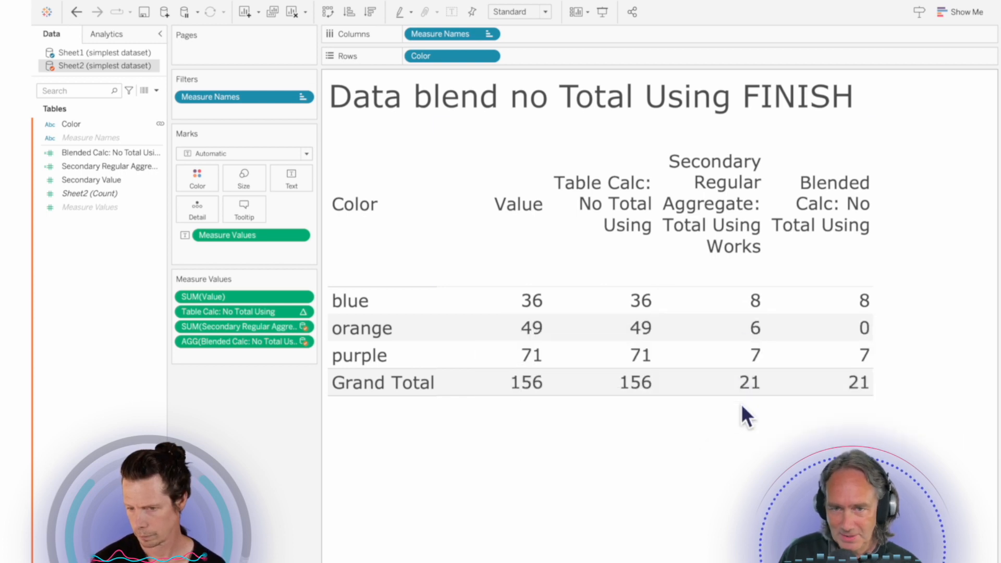
{"action": "left_click", "coordinate": [139, 157]}
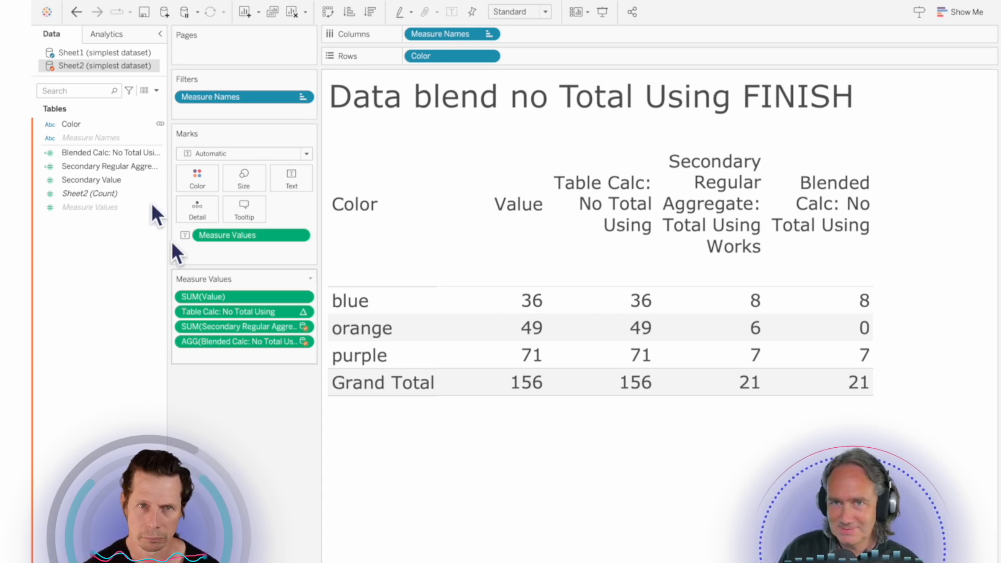
{"action": "left_click", "coordinate": [109, 55]}
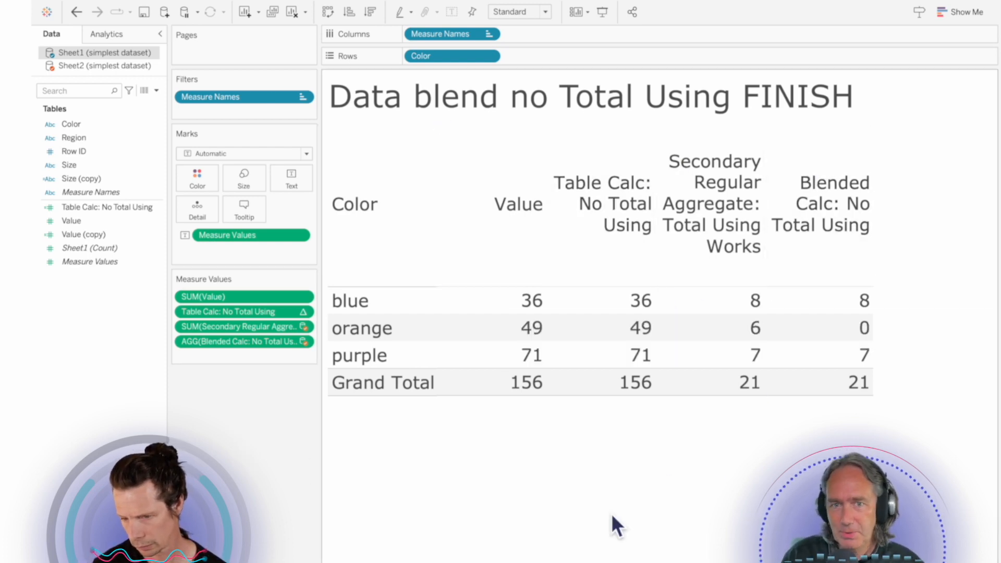
Try to set the Table Calc: No Total Using measure to total using Maximum.
{"action": "right_click", "coordinate": [256, 313]}
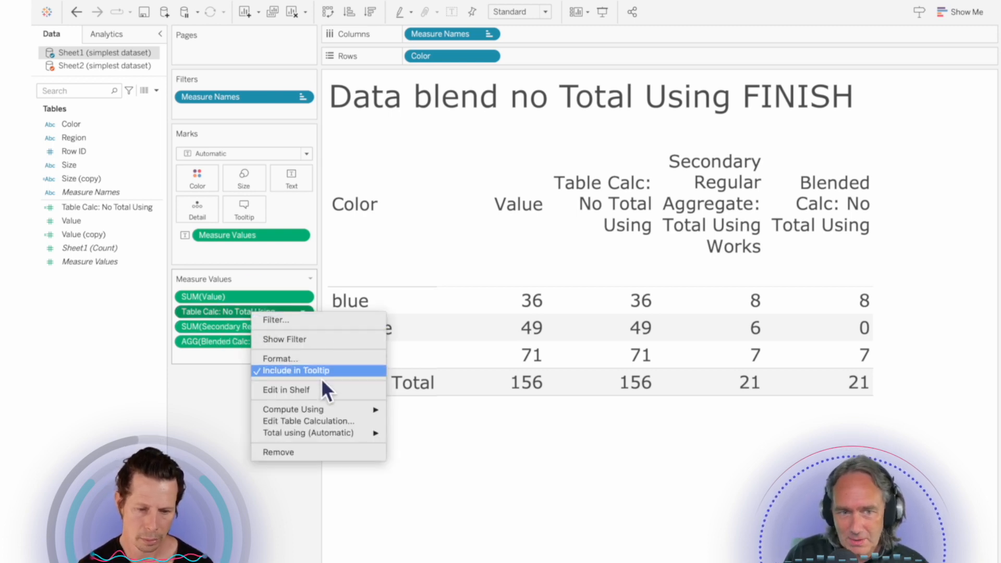
{"action": "mouse_move", "coordinate": [325, 432]}
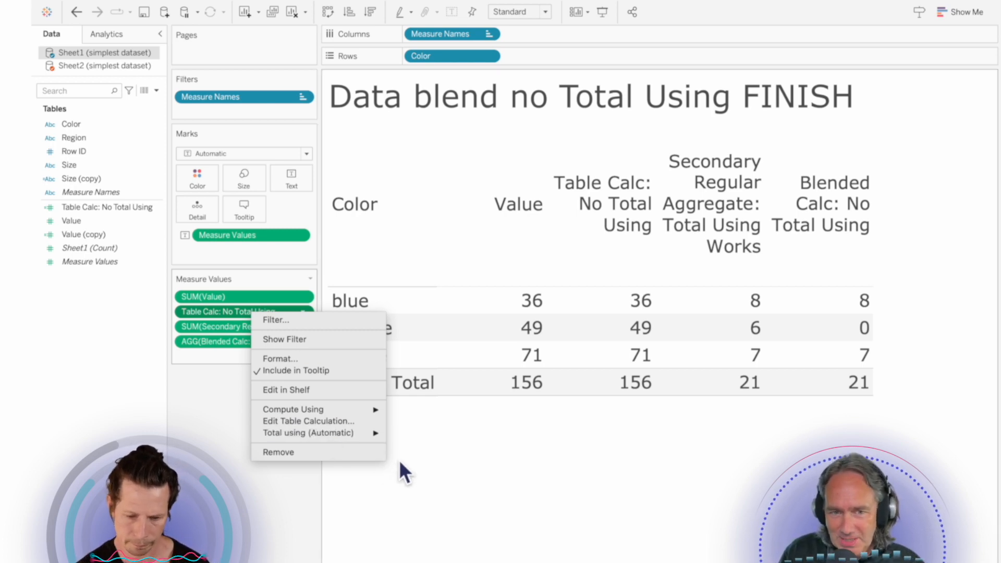
{"action": "left_click", "coordinate": [435, 464]}
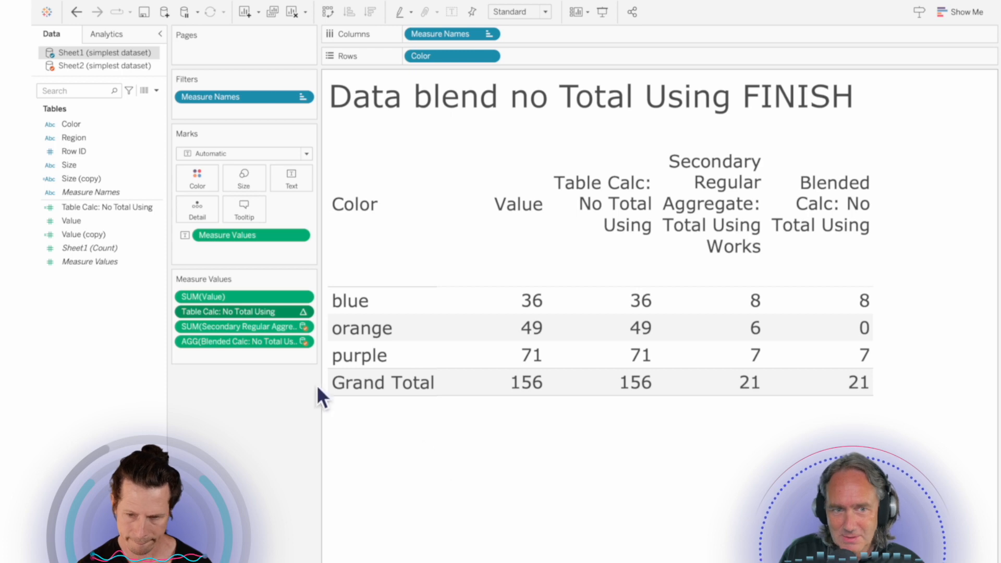
{"action": "right_click", "coordinate": [267, 317]}
{"action": "mouse_move", "coordinate": [342, 434]}
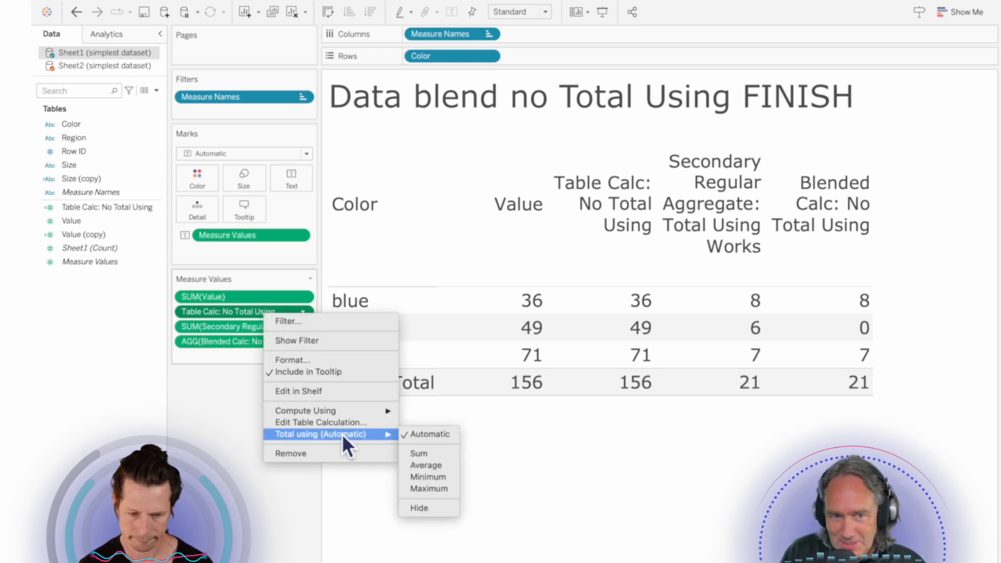
{"action": "left_click", "coordinate": [439, 487]}
Hide the grand total of the Table Calc: No Total Using measure.
{"action": "right_click", "coordinate": [269, 316]}
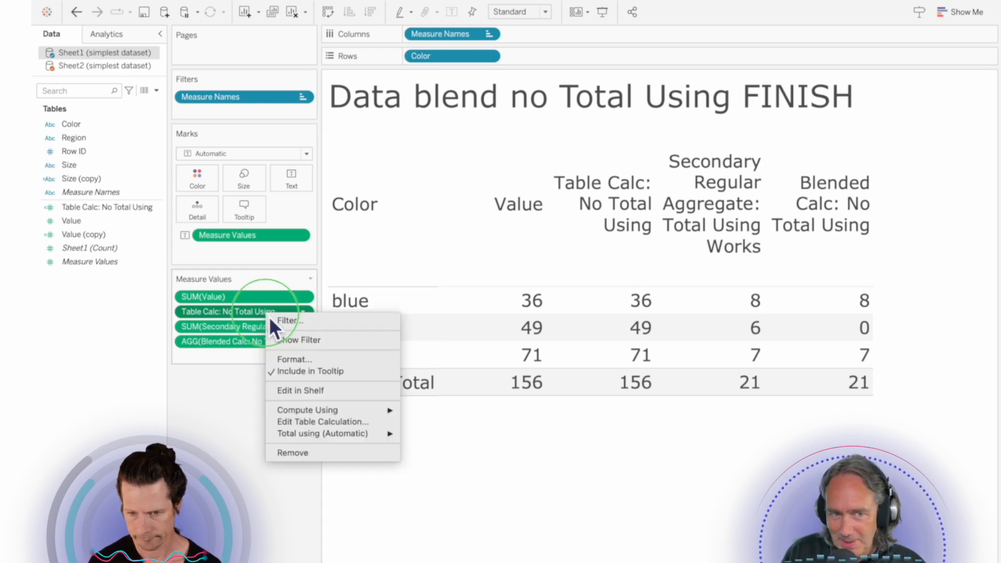
{"action": "mouse_move", "coordinate": [343, 434]}
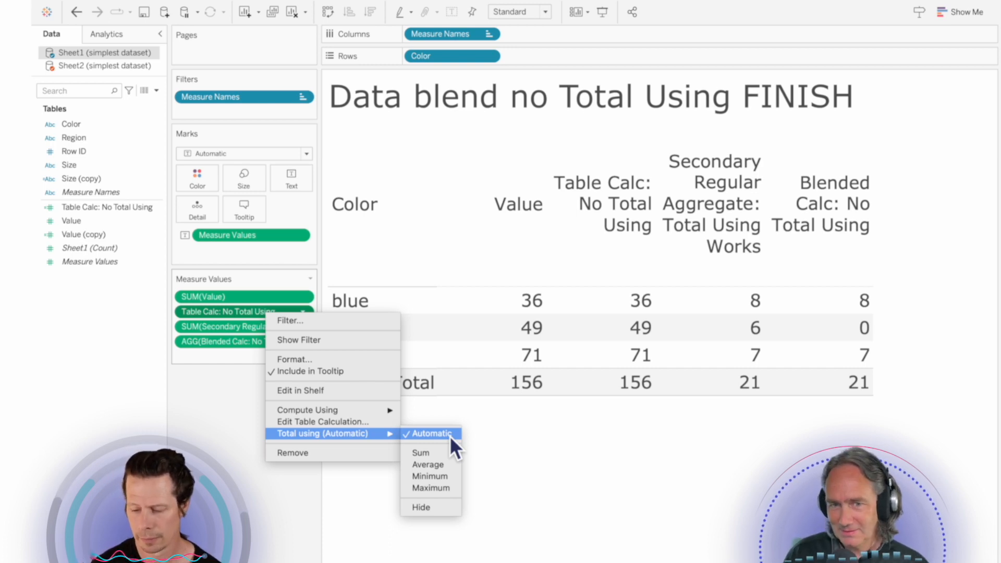
{"action": "left_click", "coordinate": [440, 509]}
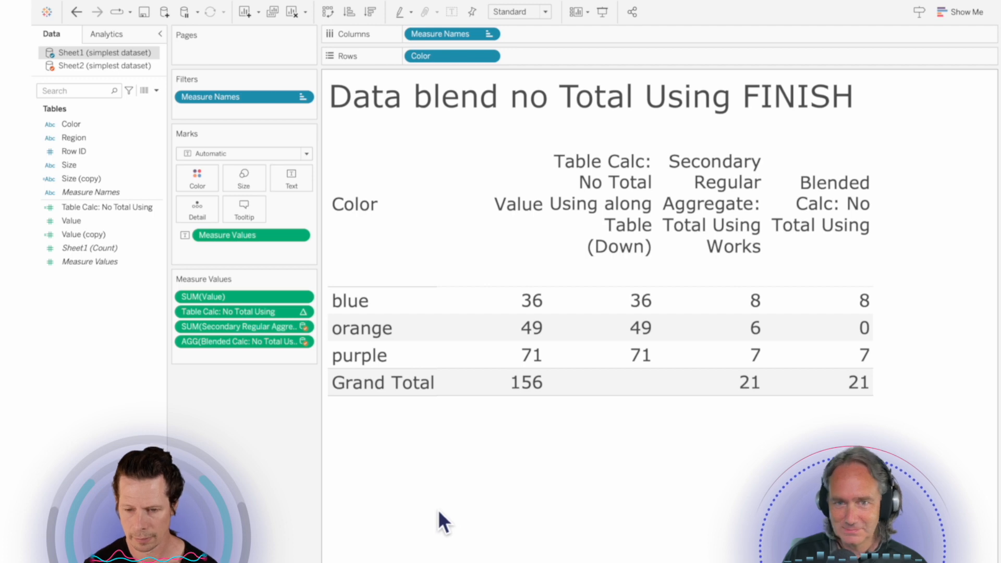
Set the Table Calc: No Total Using measure's total back to Automatic and check its Total using options.
{"action": "right_click", "coordinate": [273, 316]}
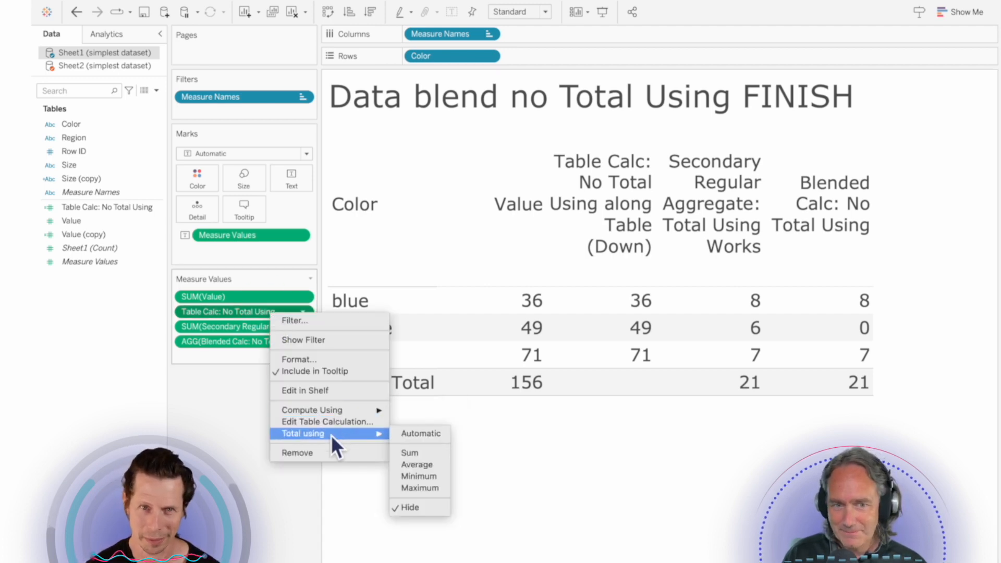
{"action": "left_click", "coordinate": [421, 440]}
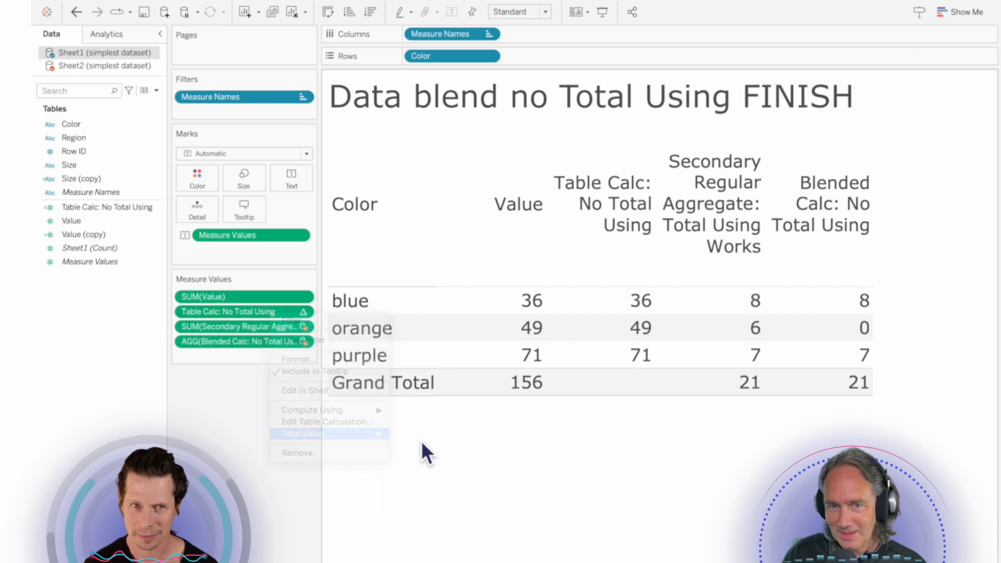
{"action": "right_click", "coordinate": [252, 312]}
{"action": "mouse_move", "coordinate": [329, 433]}
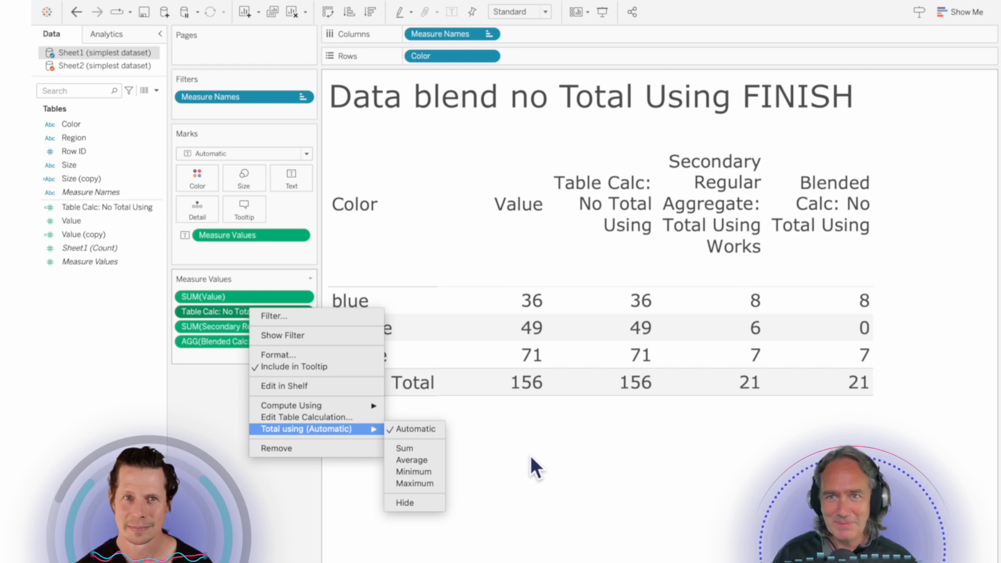
{"action": "left_click", "coordinate": [572, 471]}
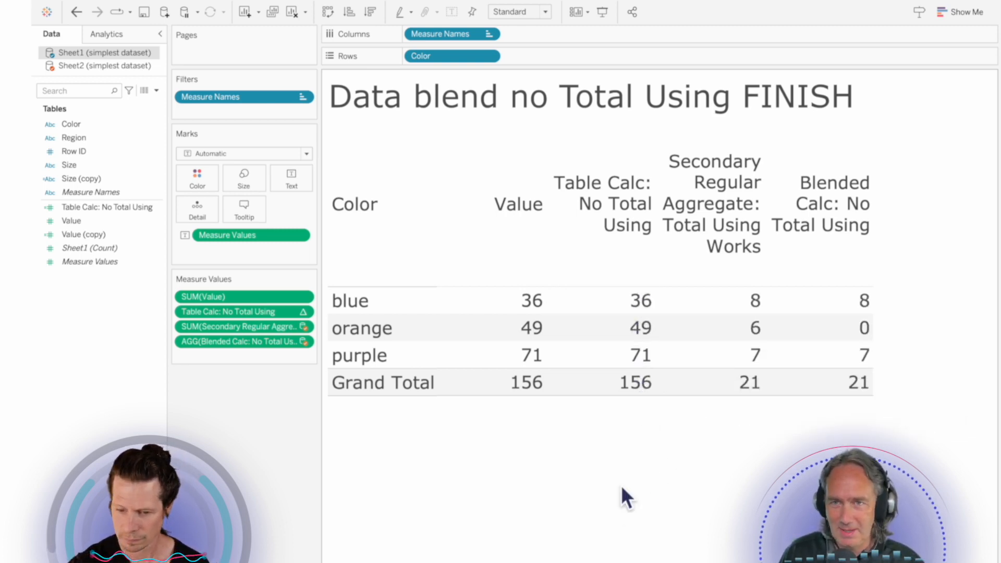
{"action": "mouse_move", "coordinate": [644, 395]}
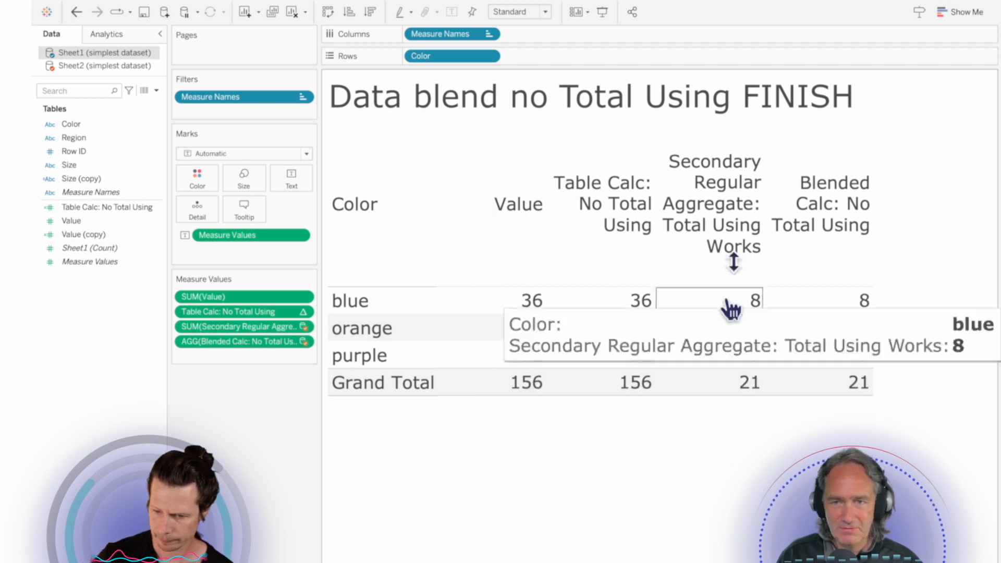
Set the secondary regular aggregate measure from Sheet2 to total using Average.
{"action": "left_click", "coordinate": [131, 66]}
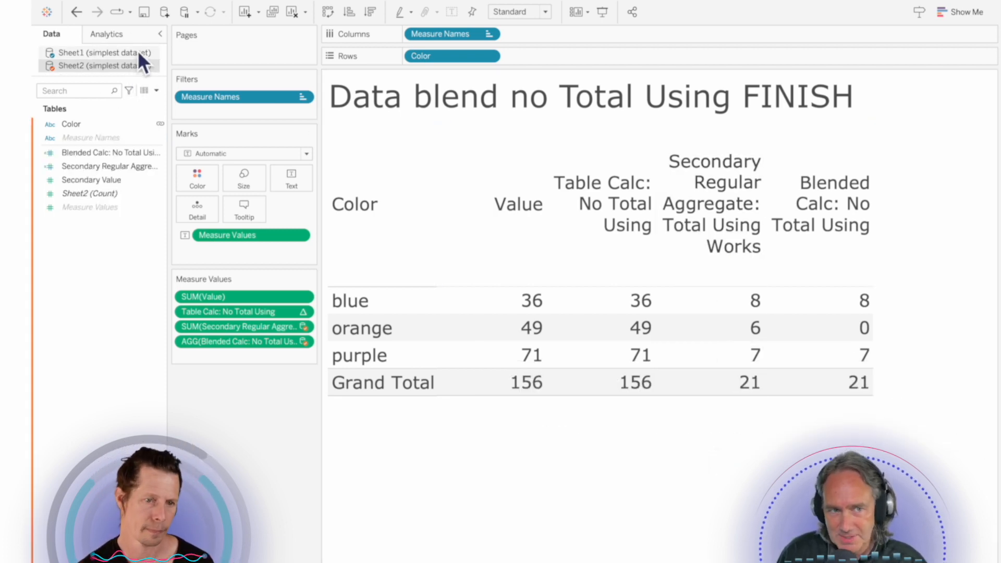
{"action": "left_click", "coordinate": [139, 51]}
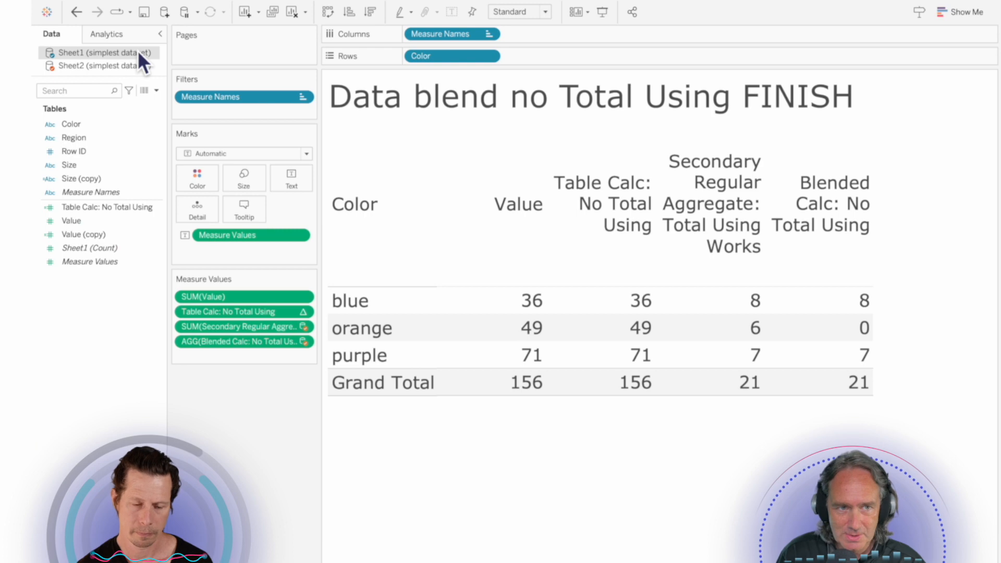
{"action": "right_click", "coordinate": [266, 328]}
{"action": "mouse_move", "coordinate": [336, 494]}
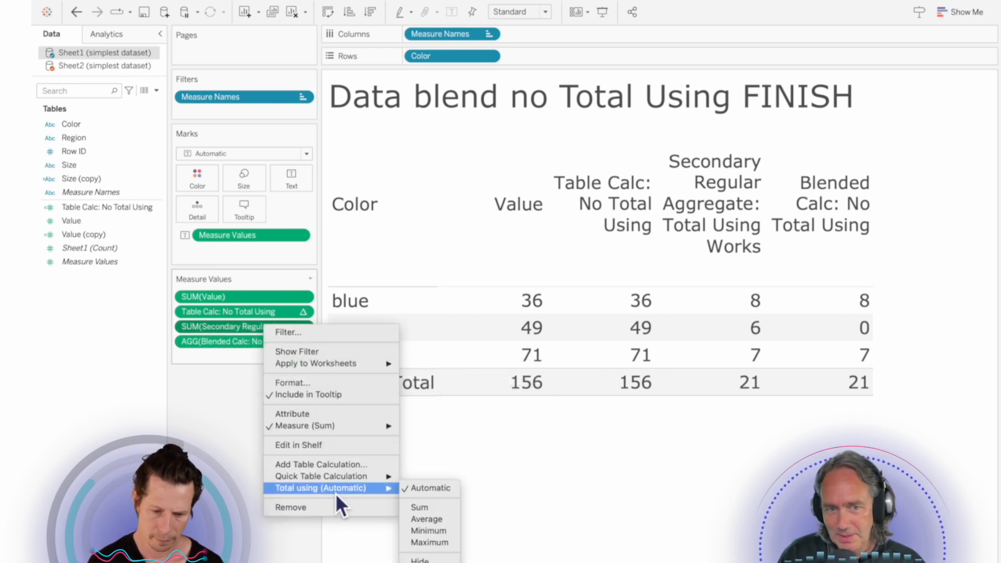
{"action": "left_click", "coordinate": [436, 519]}
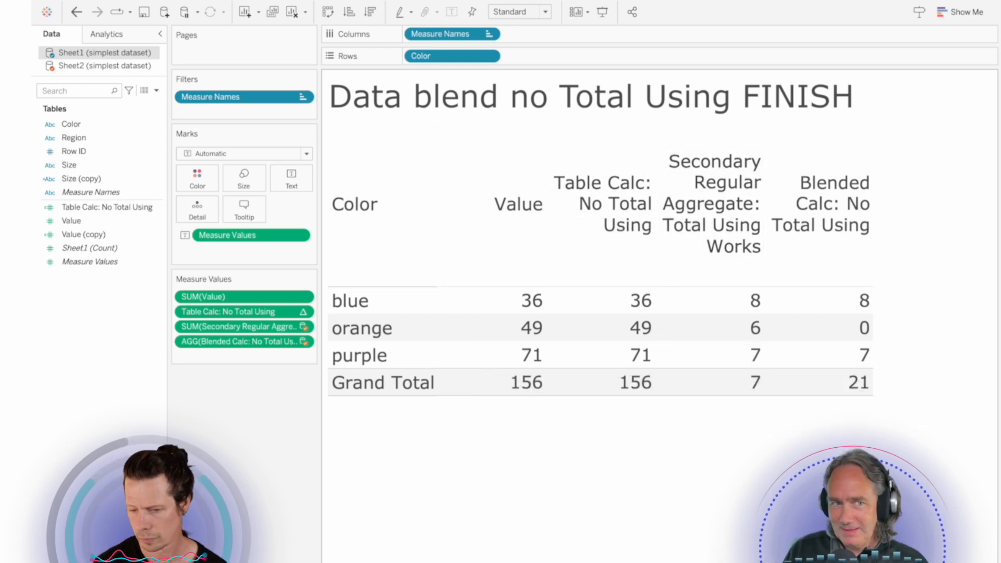
Open the Blended Calc: No Total Using calculation in the Sheet2 source and reposition its editor to read the whole formula.
{"action": "left_click", "coordinate": [106, 69]}
{"action": "left_click", "coordinate": [125, 154]}
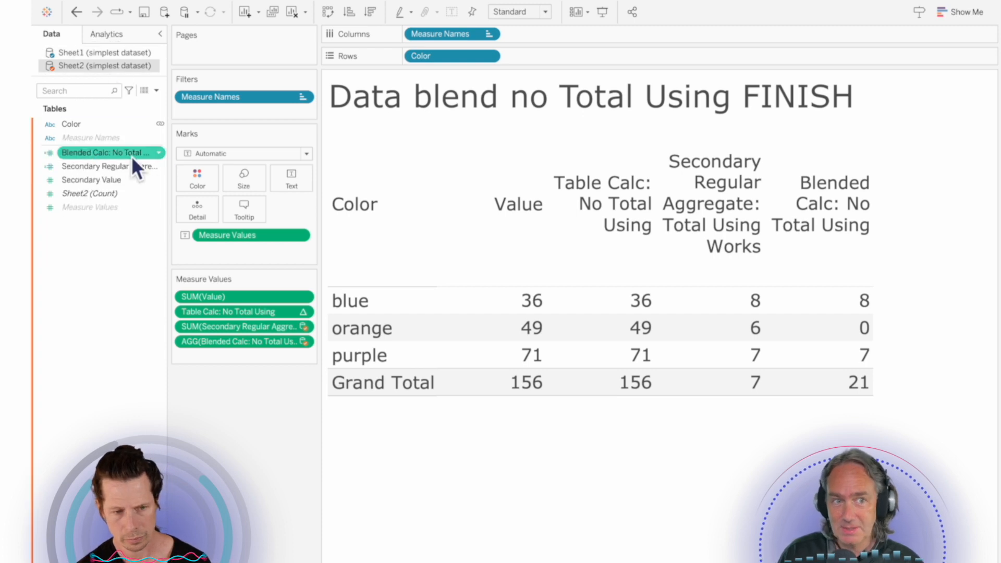
{"action": "right_click", "coordinate": [118, 158]}
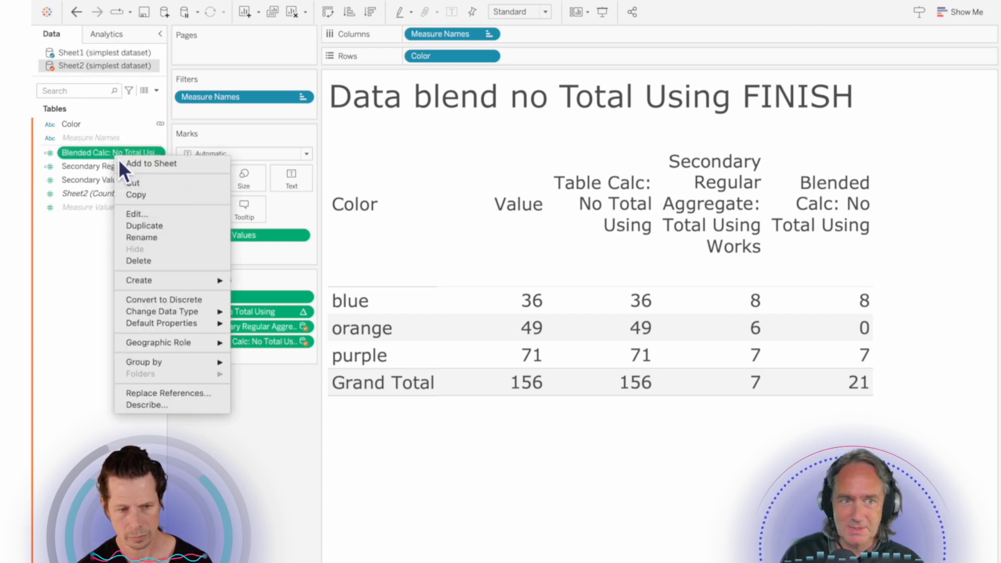
{"action": "left_click", "coordinate": [137, 218]}
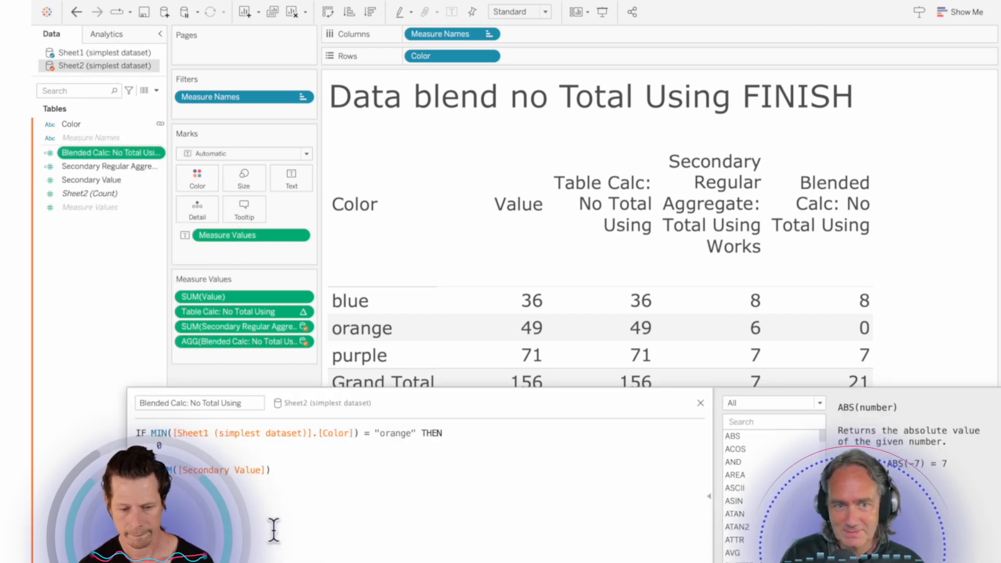
{"action": "left_click_drag", "start_coordinate": [471, 411], "coordinate": [569, 363]}
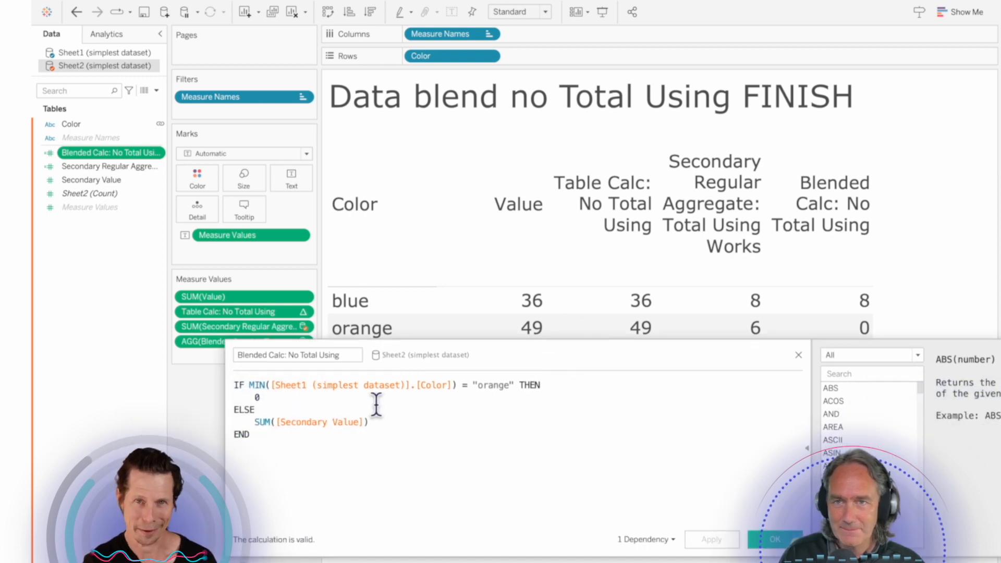
Examine the Sheet1 Color condition and the Secondary Value branch of the Blended Calc: No Total Using formula, and close its editor without changes.
{"action": "left_click", "coordinate": [342, 385]}
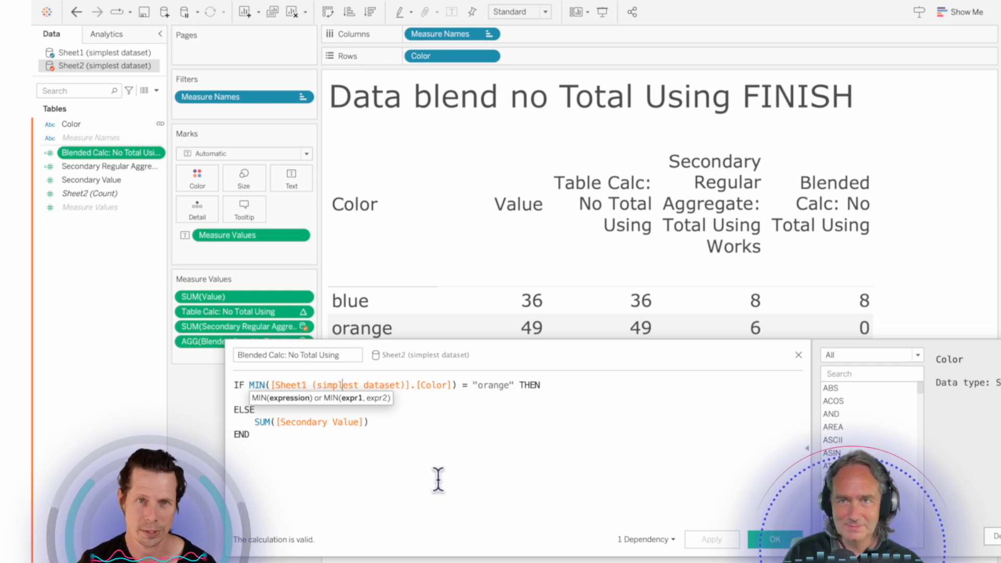
{"action": "left_click", "coordinate": [431, 464]}
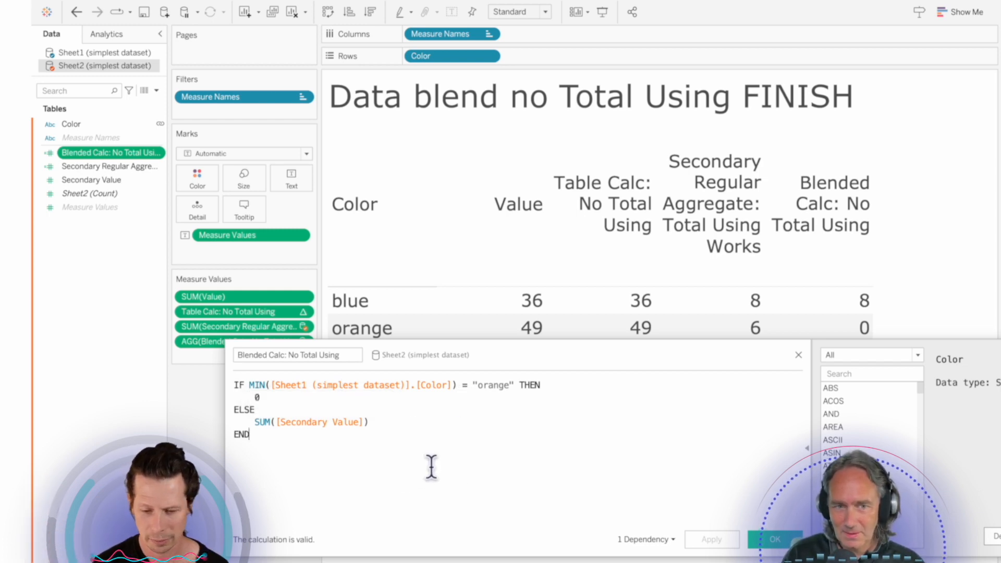
{"action": "left_click_drag", "start_coordinate": [251, 386], "coordinate": [458, 385]}
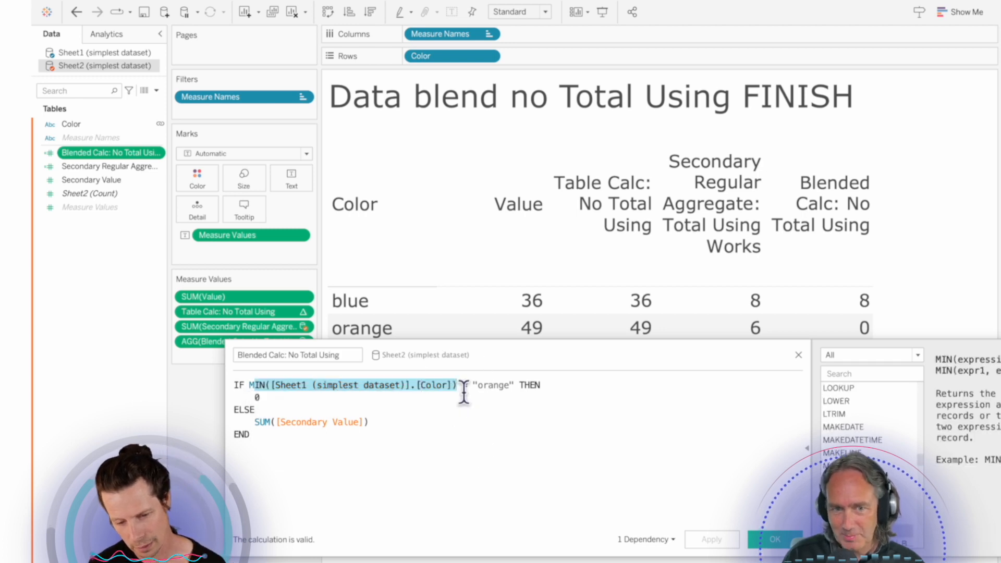
{"action": "left_click_drag", "start_coordinate": [569, 368], "coordinate": [569, 399]}
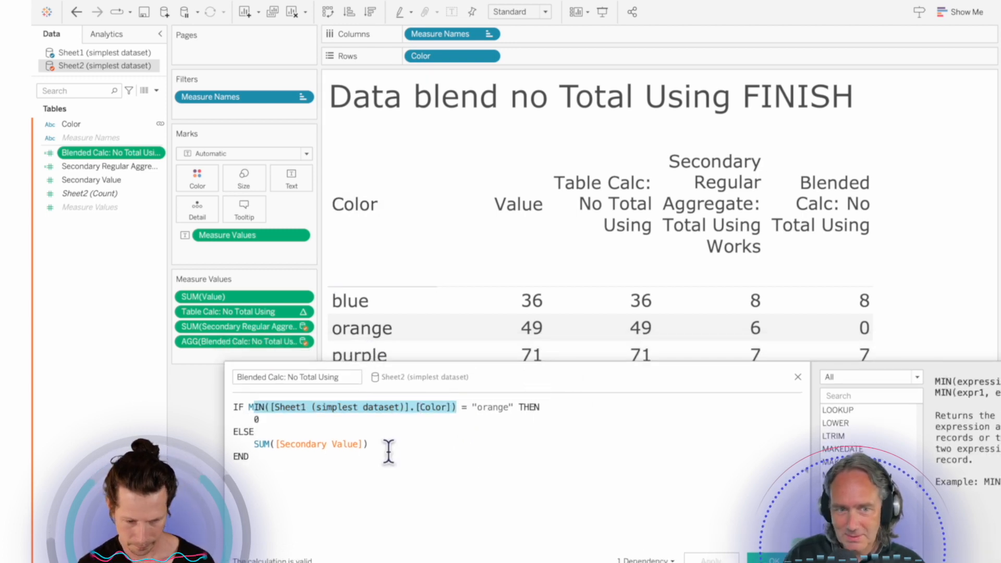
{"action": "left_click_drag", "start_coordinate": [402, 450], "coordinate": [248, 459]}
{"action": "left_click", "coordinate": [460, 449]}
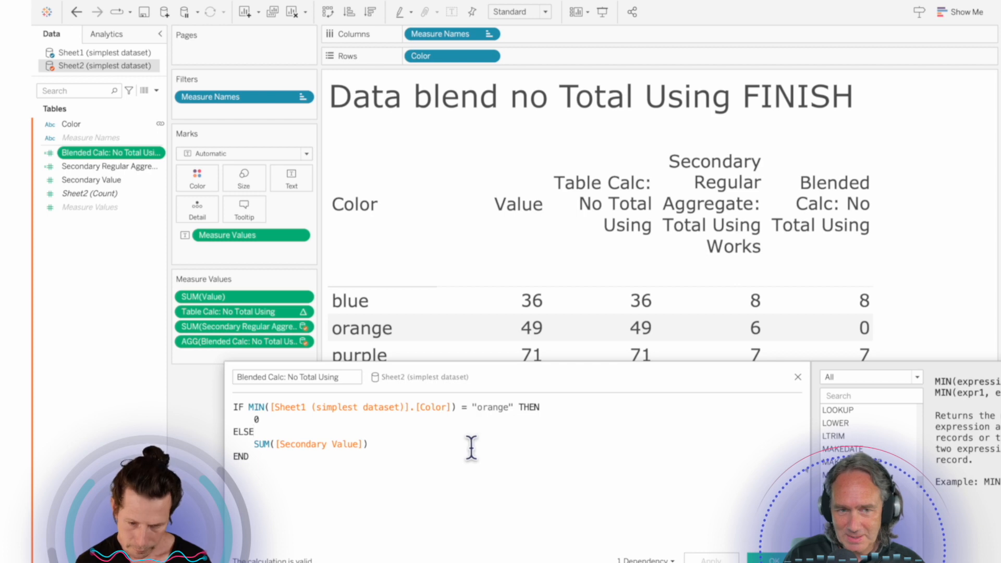
{"action": "left_click", "coordinate": [800, 378]}
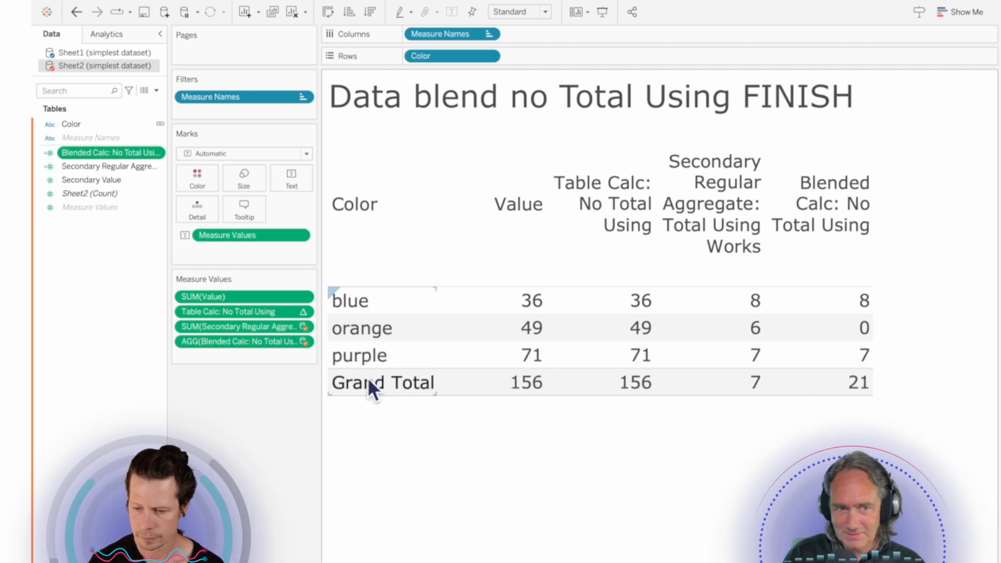
Try to total the Blended Calc: No Total Using measure using Average and check the measure's error details.
{"action": "right_click", "coordinate": [232, 343]}
{"action": "mouse_move", "coordinate": [280, 477]}
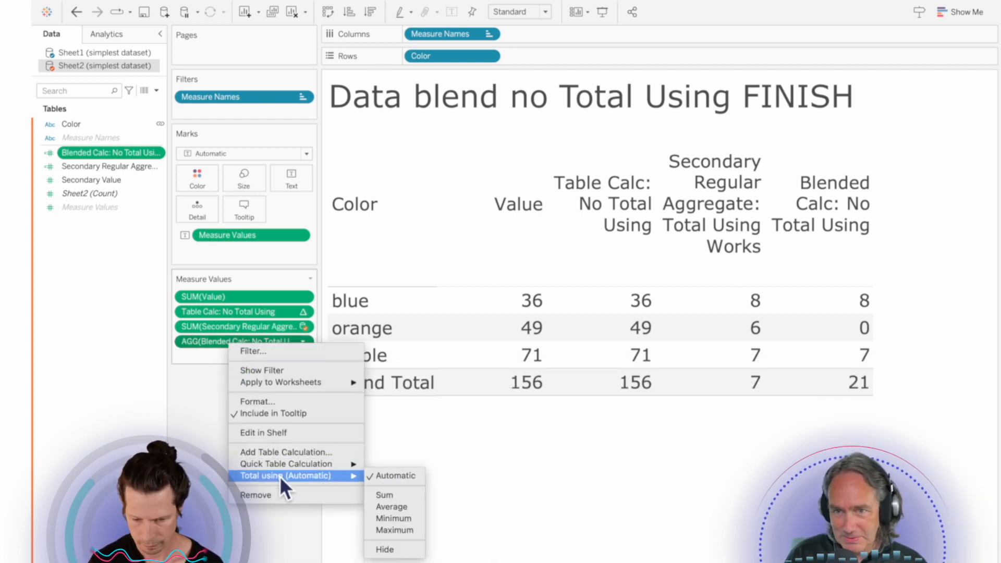
{"action": "left_click", "coordinate": [408, 508]}
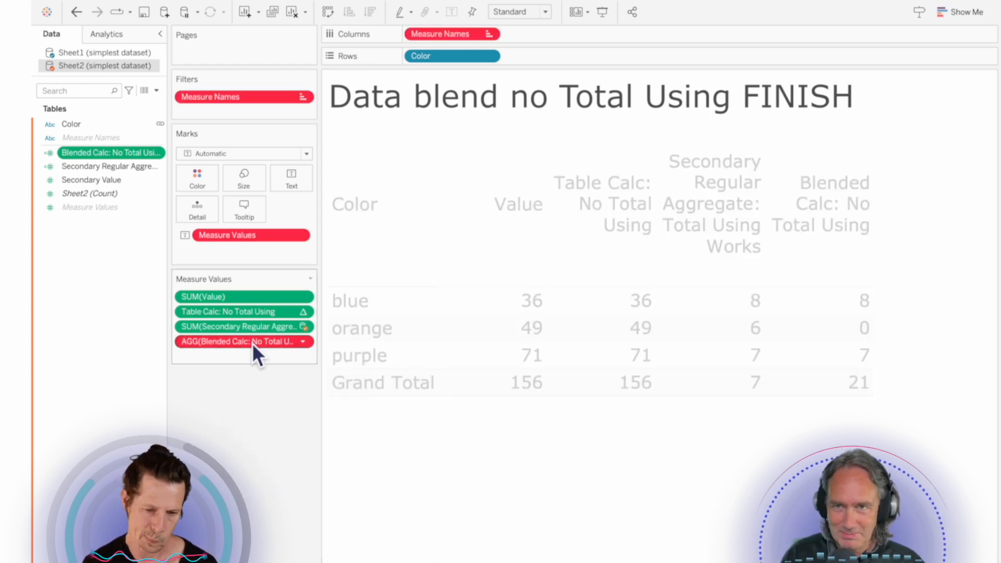
{"action": "mouse_move", "coordinate": [254, 344]}
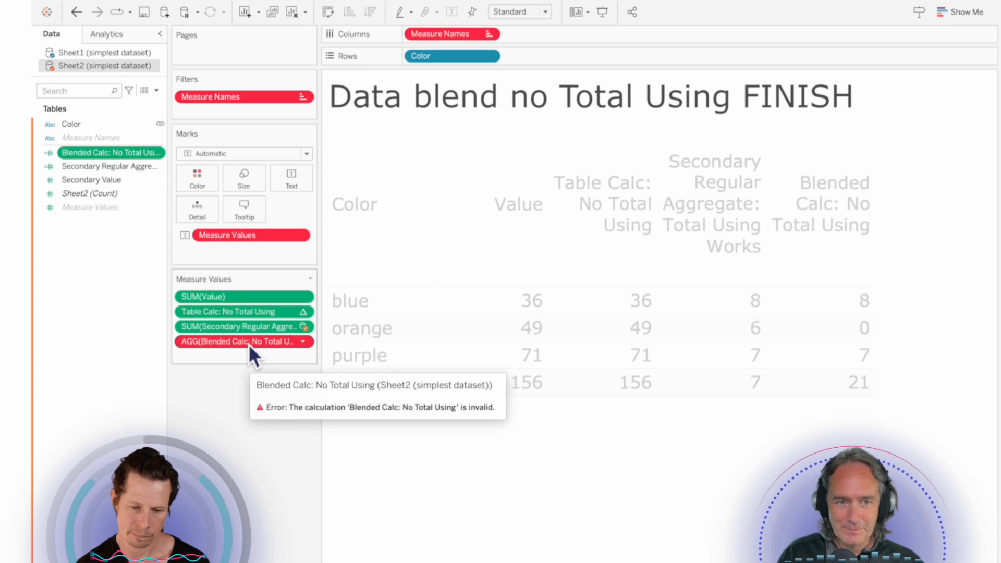
Check the Table Calc: No Total Using measure's total options and set the Blended Calc: No Total Using measure's total back to Automatic.
{"action": "right_click", "coordinate": [254, 312]}
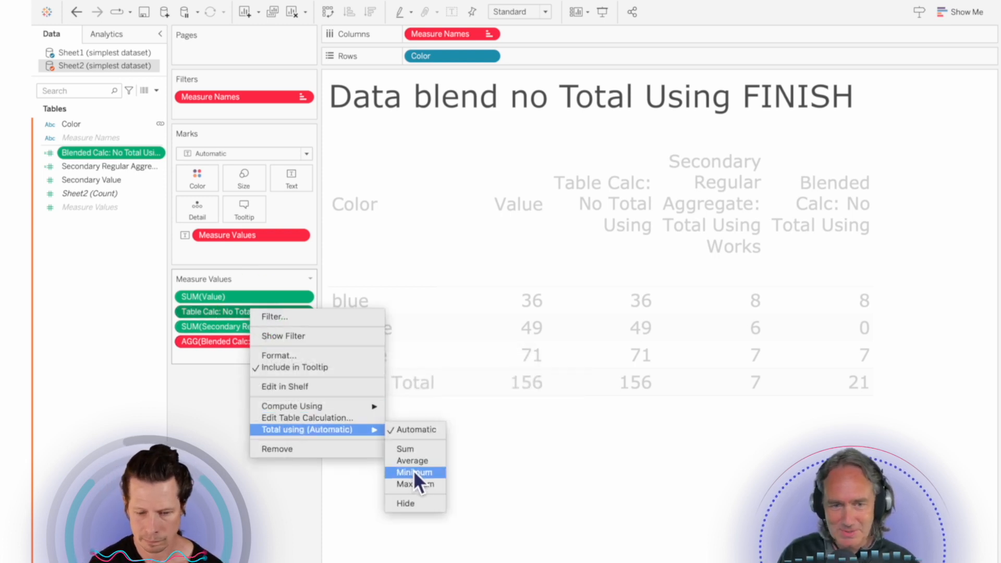
{"action": "left_click", "coordinate": [217, 340]}
{"action": "right_click", "coordinate": [230, 345]}
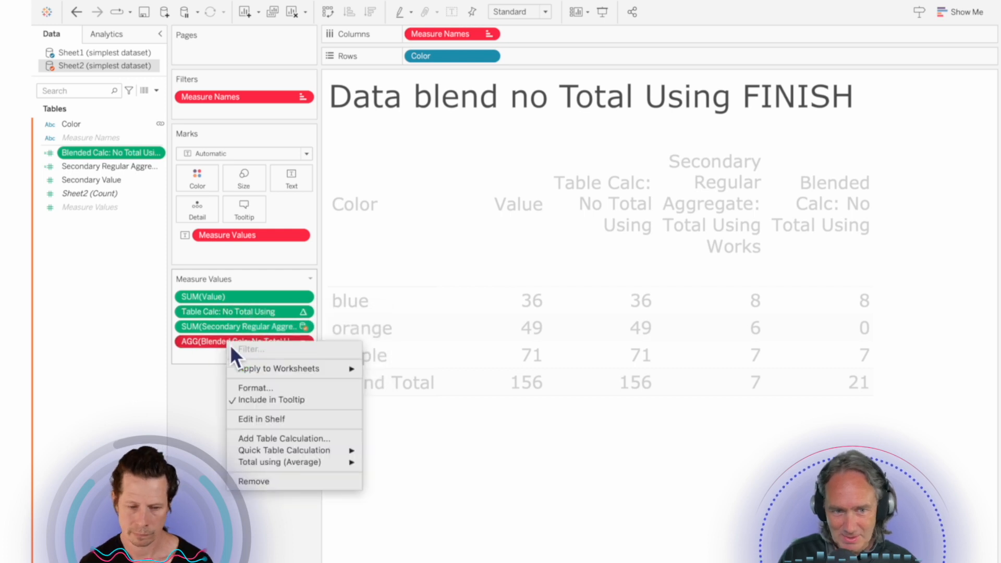
{"action": "mouse_move", "coordinate": [276, 468]}
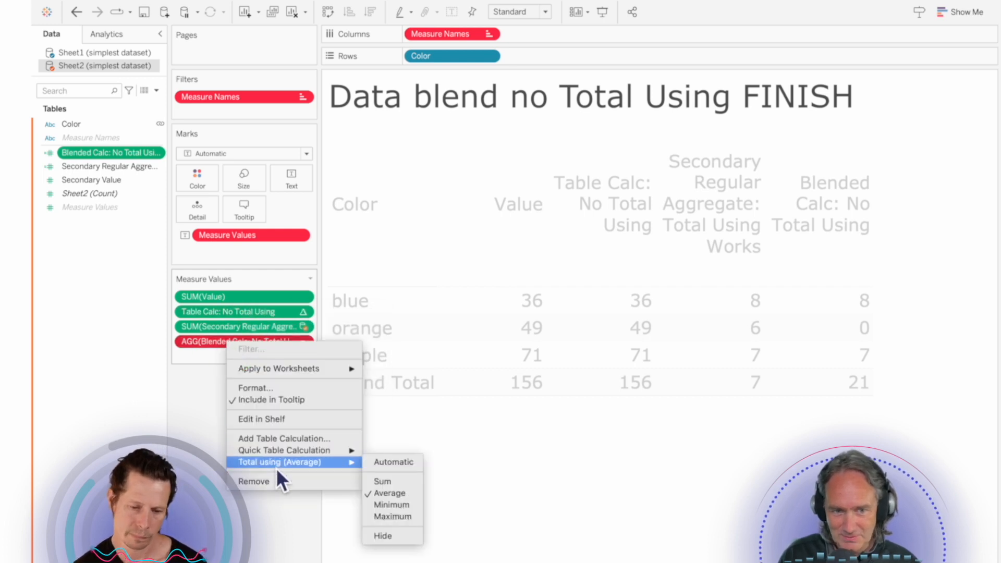
{"action": "left_click", "coordinate": [395, 462]}
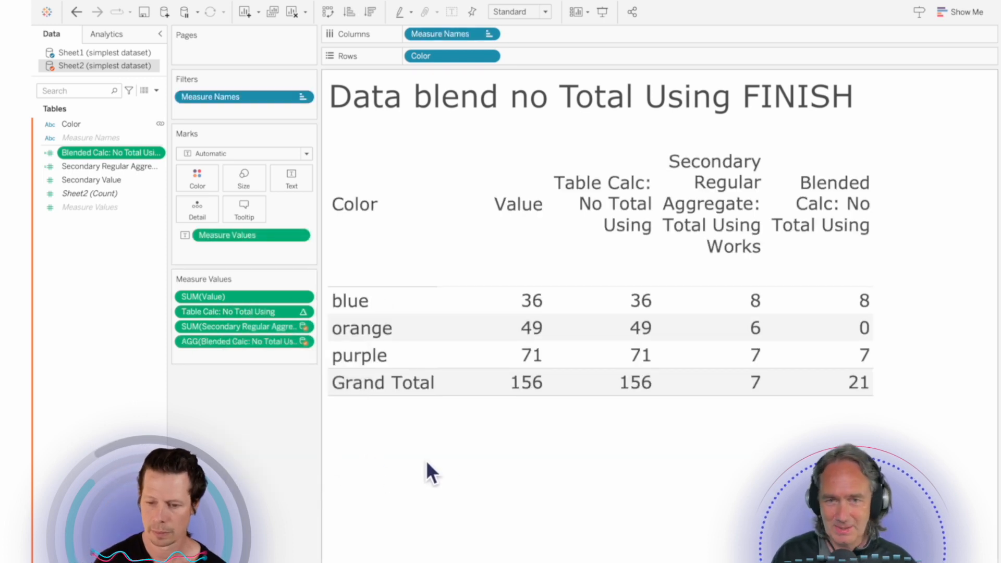